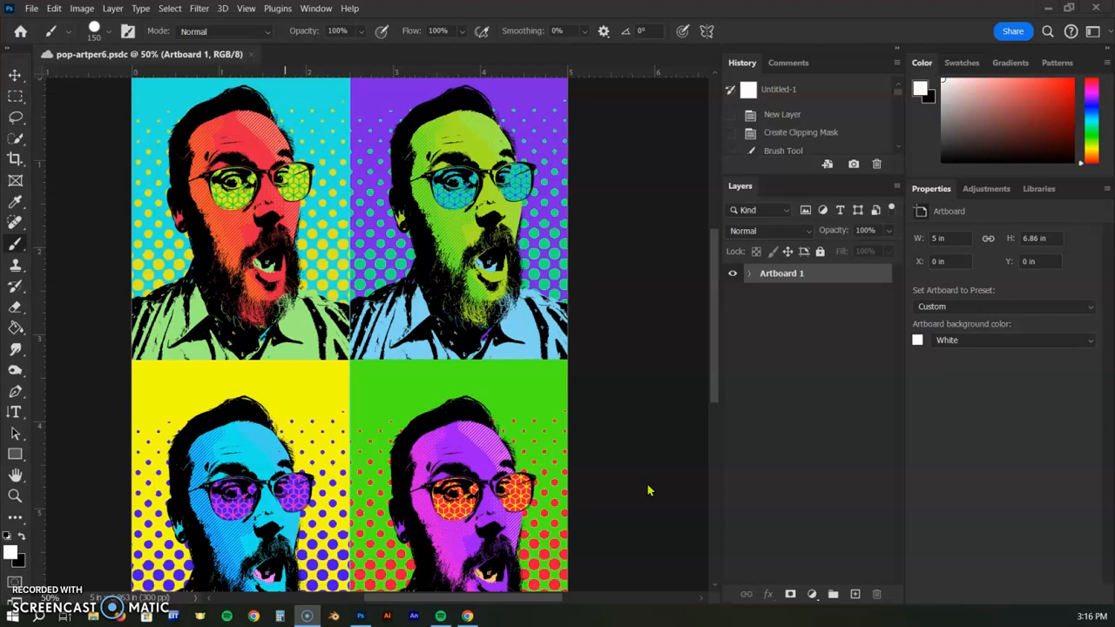
# Create a new 5 x 7 inch, 300 ppi RGB document with an artboard
pyautogui.click(31, 7)
pyautogui.click(44, 22)
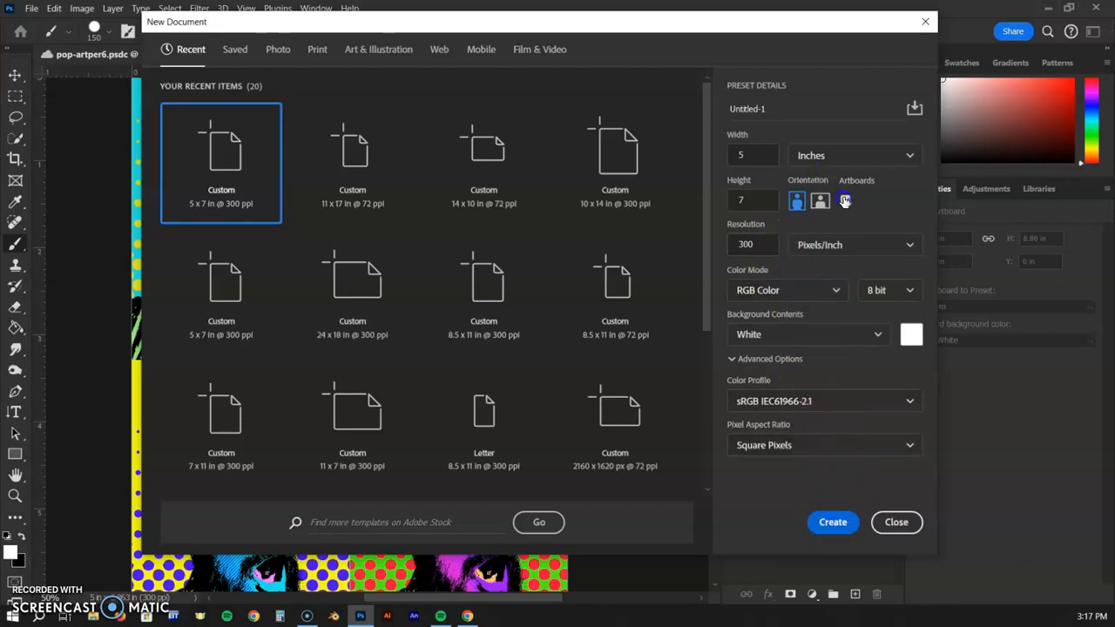
pyautogui.click(833, 521)
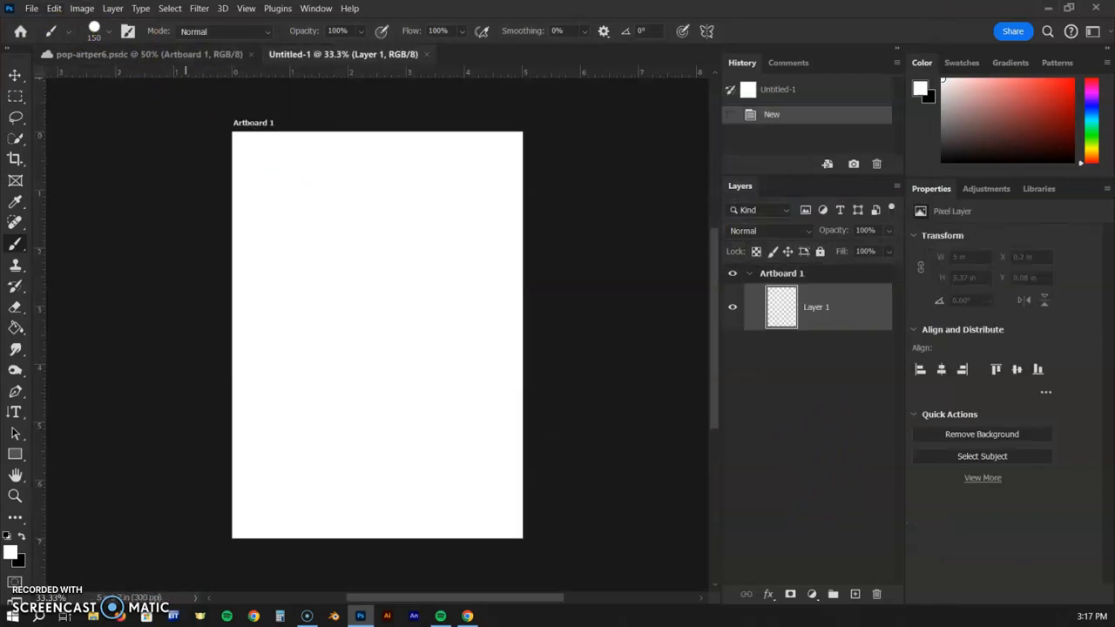
# Place the m4 photo from the Pop Art folder into the document as an embedded object
pyautogui.click(31, 8)
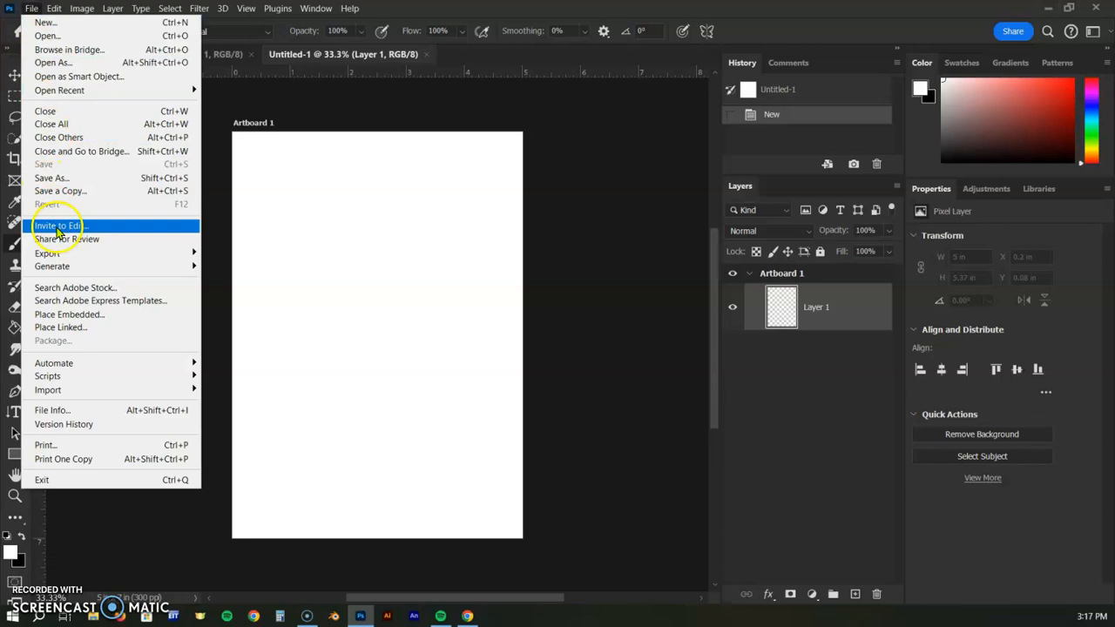
pyautogui.click(76, 316)
pyautogui.click(349, 148)
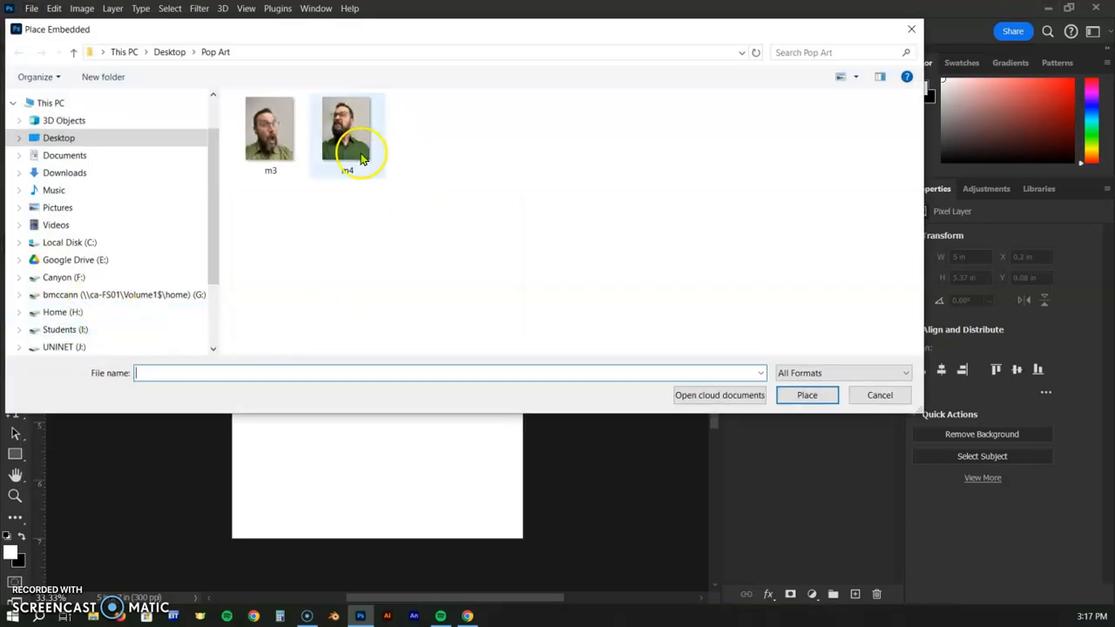
pyautogui.click(807, 401)
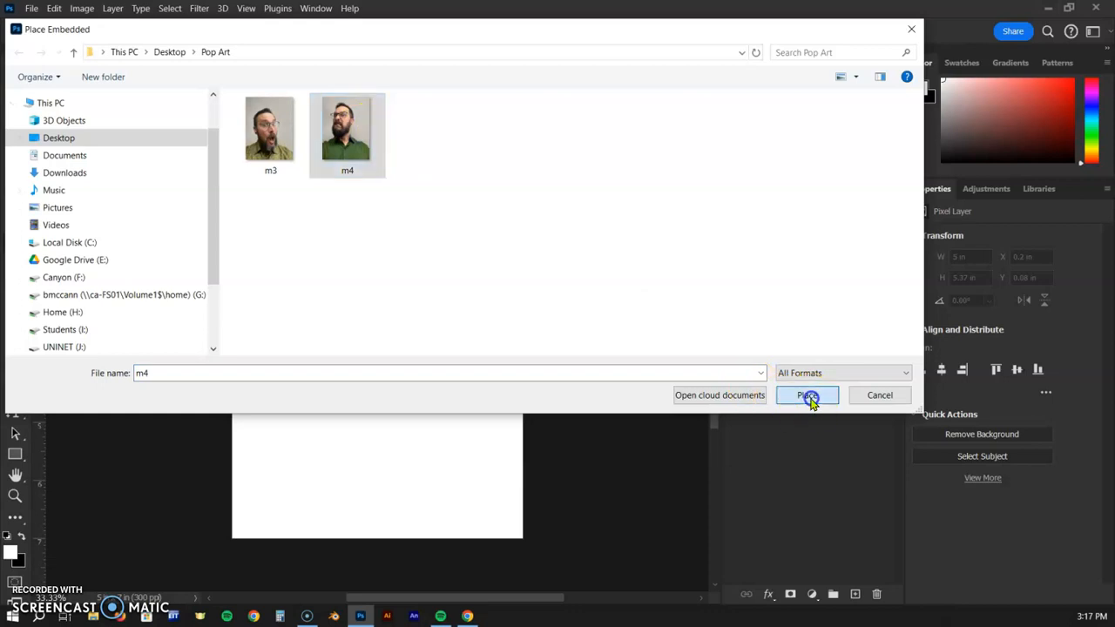
# Scale the placed photo up so it covers the whole artboard and commit the transform
pyautogui.moveTo(521, 140); pyautogui.dragTo(575, 105)
pyautogui.moveTo(489, 228); pyautogui.dragTo(473, 275)
pyautogui.moveTo(550, 134); pyautogui.dragTo(556, 127)
pyautogui.moveTo(472, 211); pyautogui.dragTo(474, 231)
pyautogui.moveTo(551, 151); pyautogui.dragTo(559, 142)
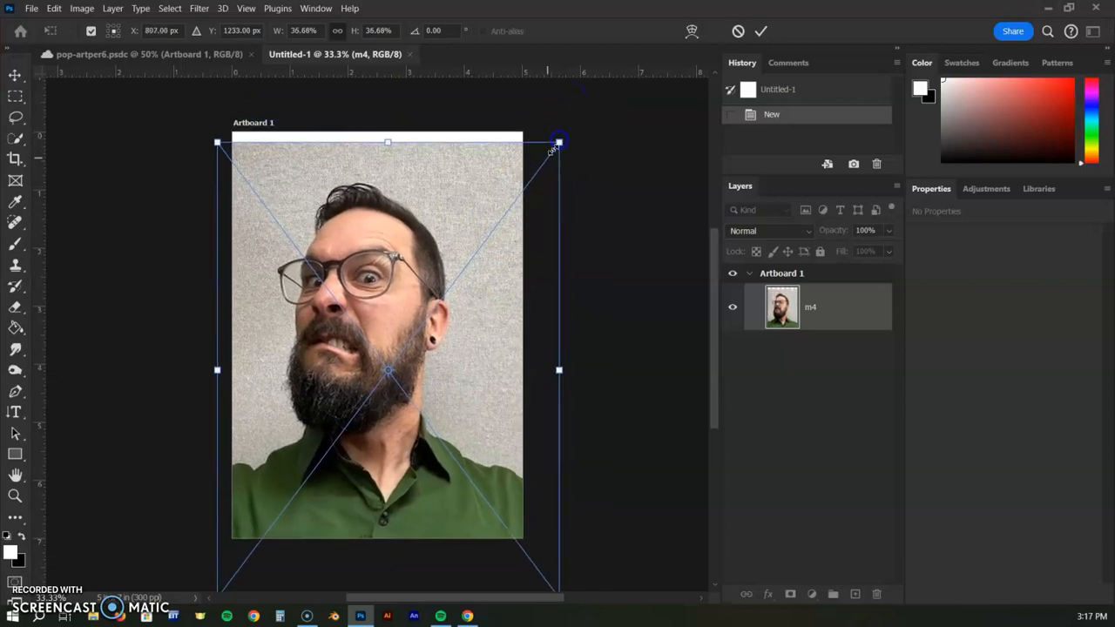
pyautogui.click(760, 32)
# Duplicate the m4 photo layer and invert the copy
pyautogui.press('b')
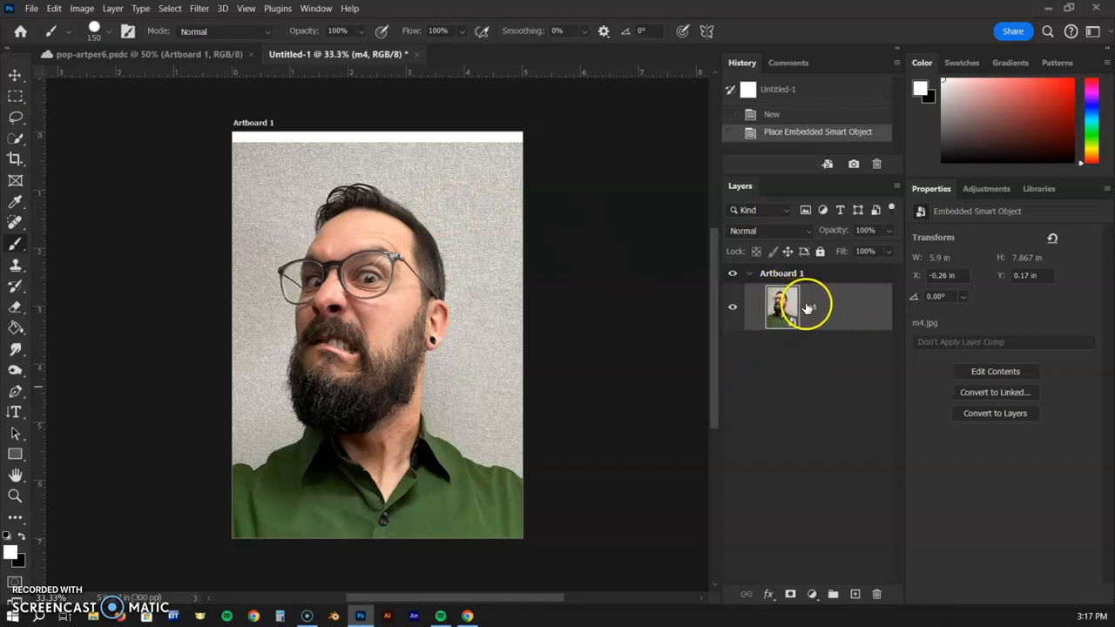
pyautogui.moveTo(834, 309); pyautogui.dragTo(854, 596)
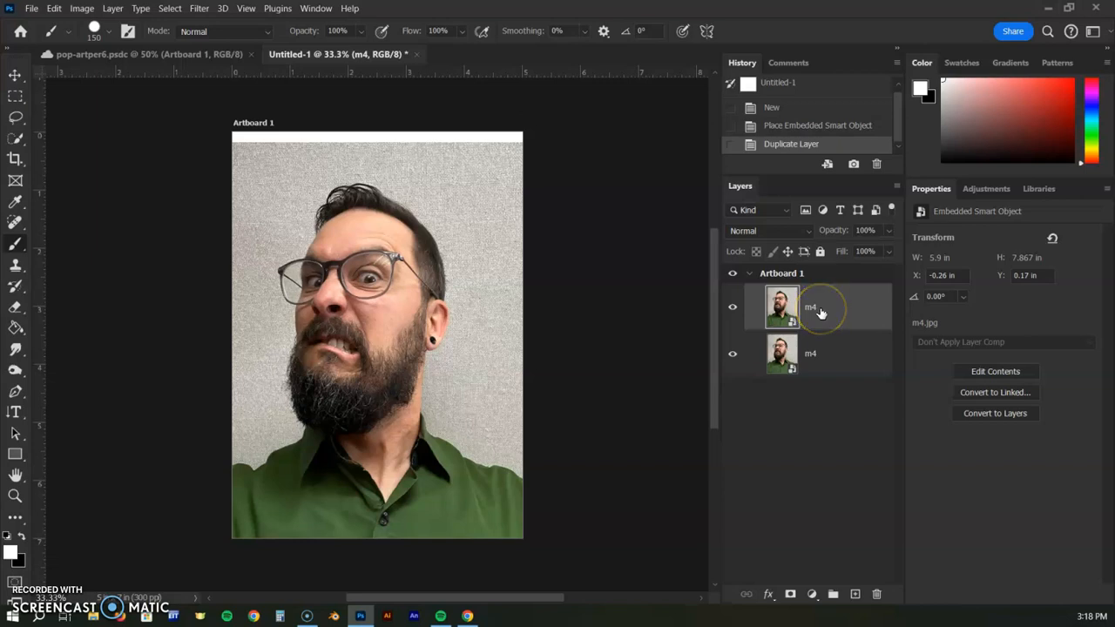
pyautogui.hotkey('ctrl', 'i')
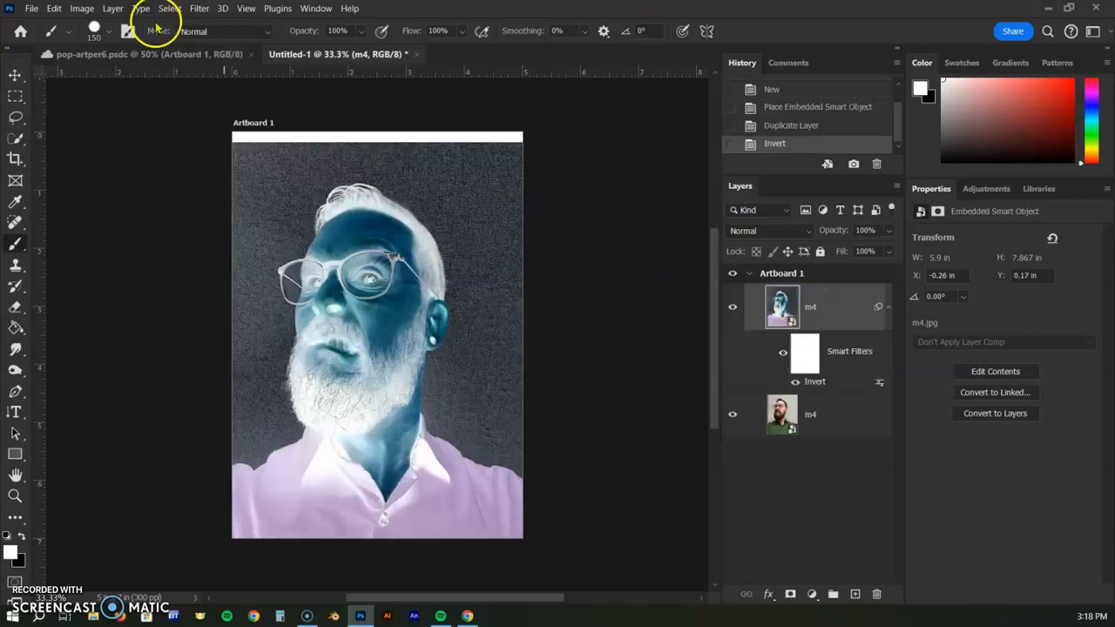
pyautogui.click(84, 9)
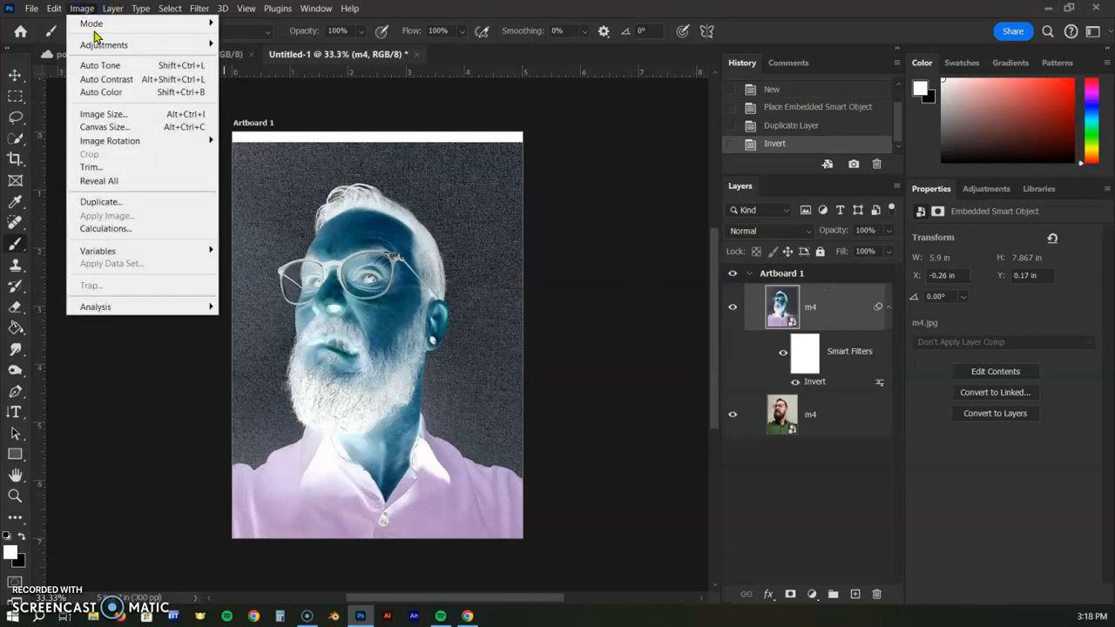
pyautogui.moveTo(103, 44)
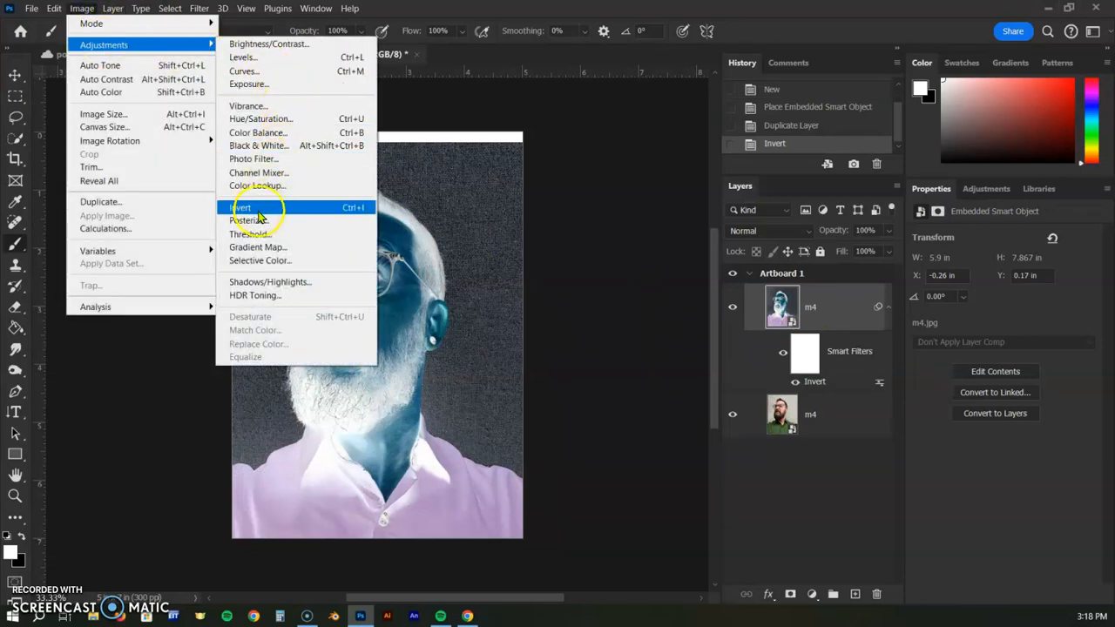
pyautogui.click(630, 157)
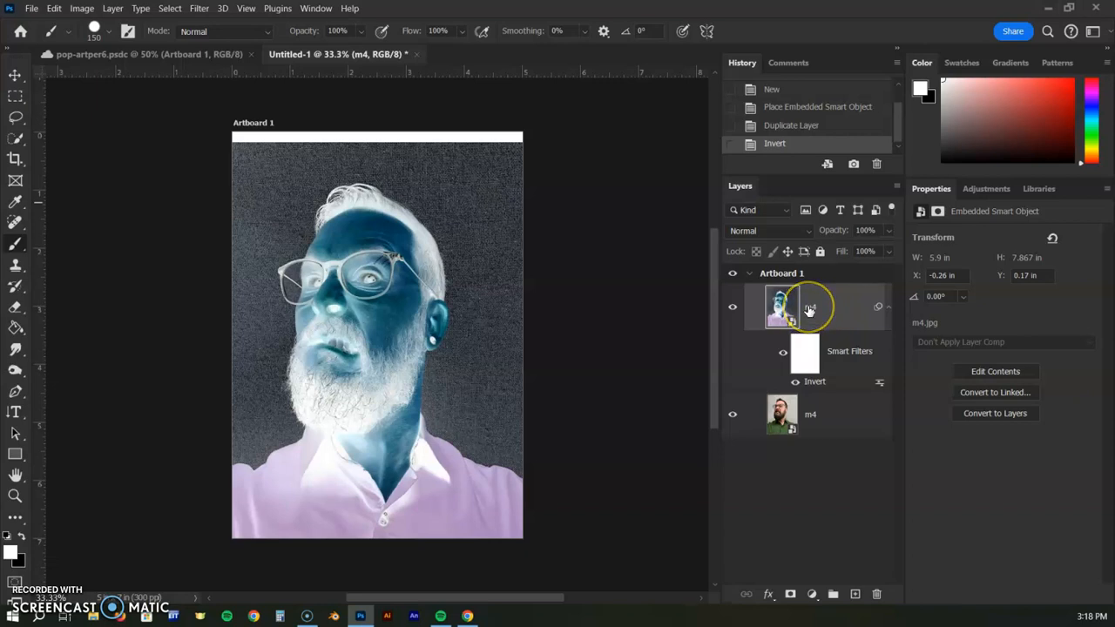
# Set the inverted copy's blend mode to Color Dodge
pyautogui.click(801, 231)
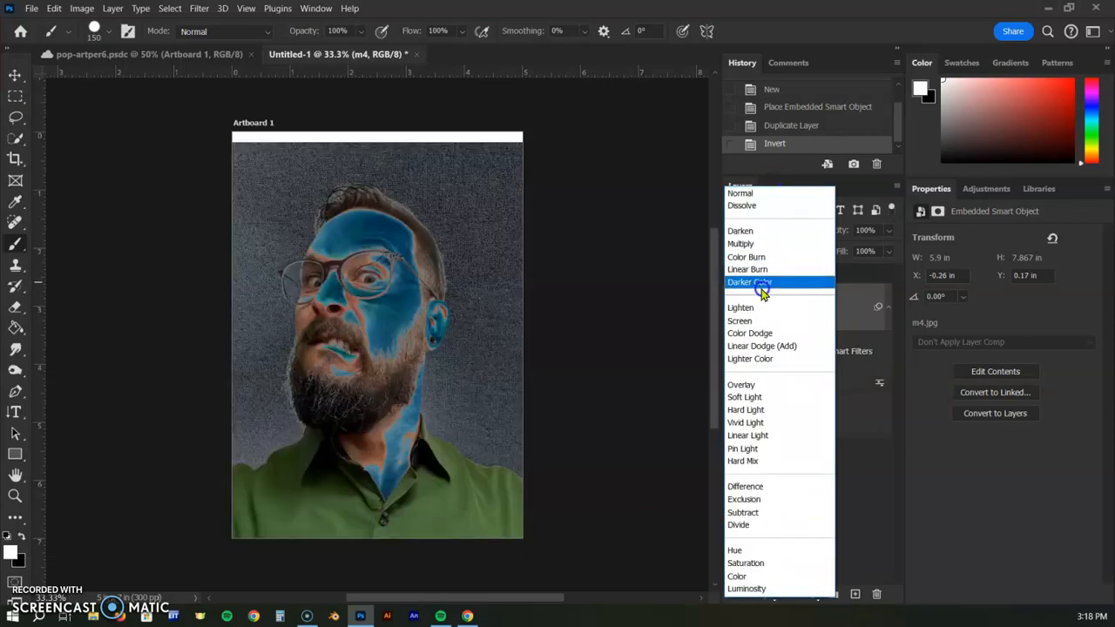
pyautogui.click(760, 336)
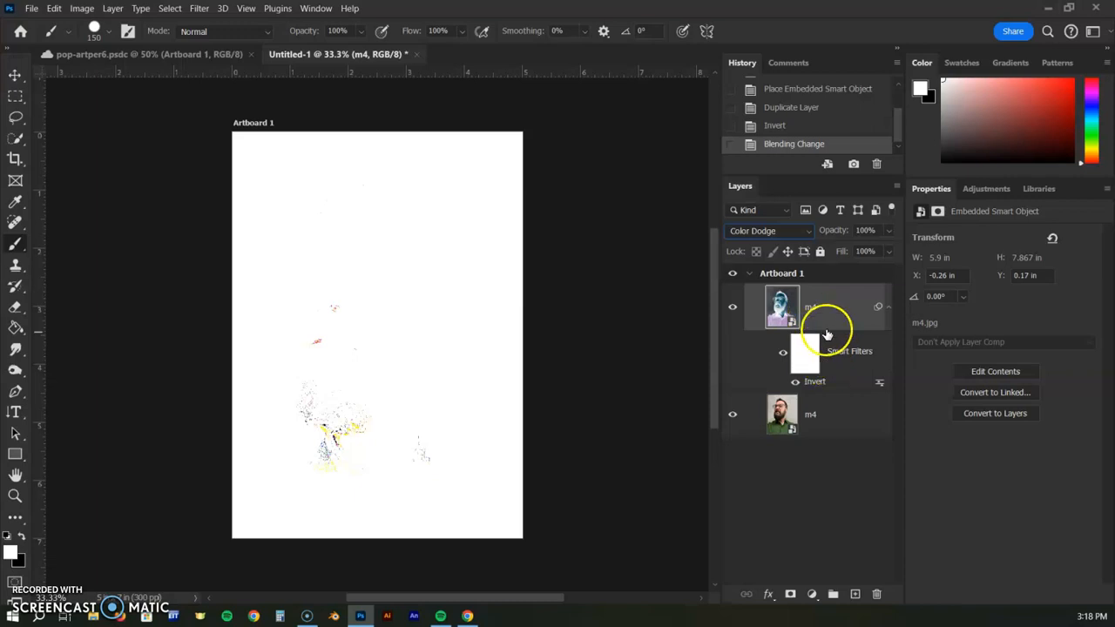
# Apply a Gaussian Blur with an 89.9 pixel radius to the inverted copy
pyautogui.click(197, 9)
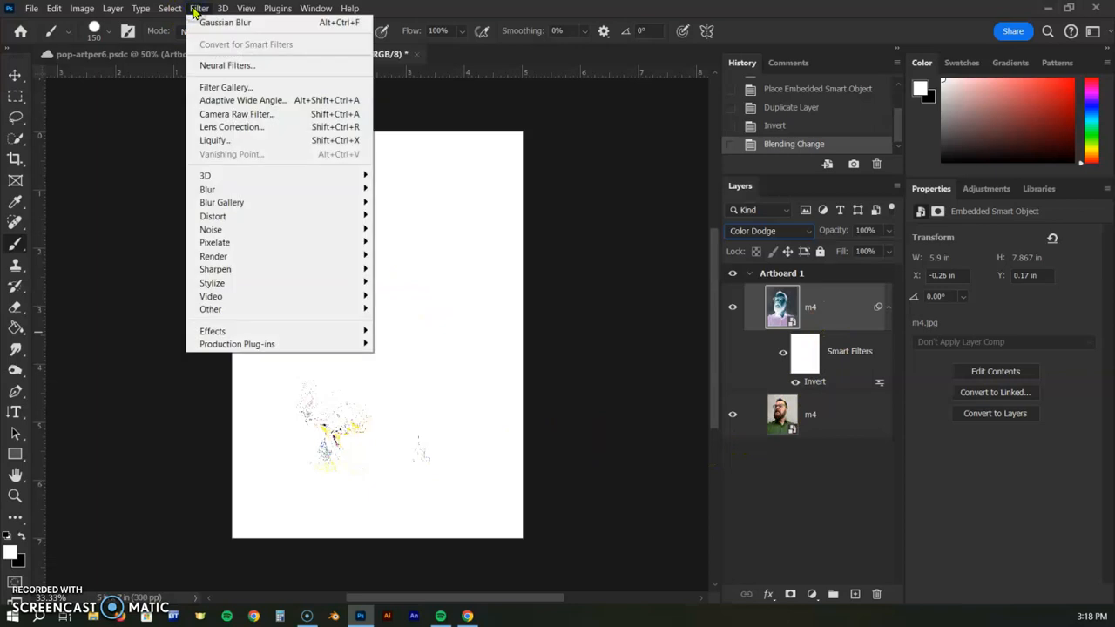
pyautogui.moveTo(209, 190)
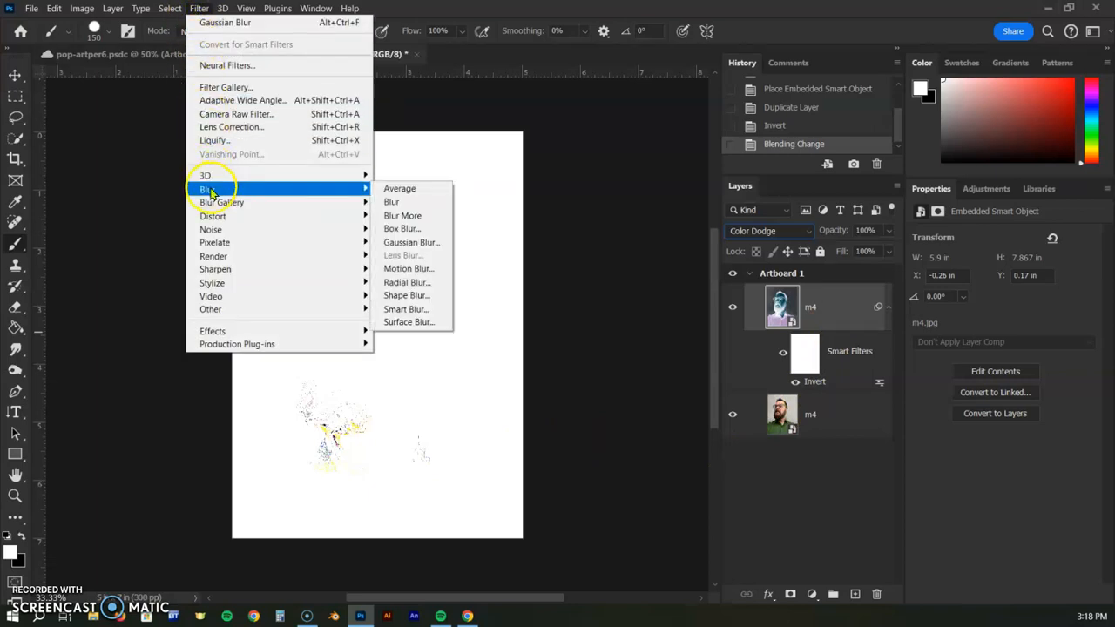
pyautogui.click(410, 243)
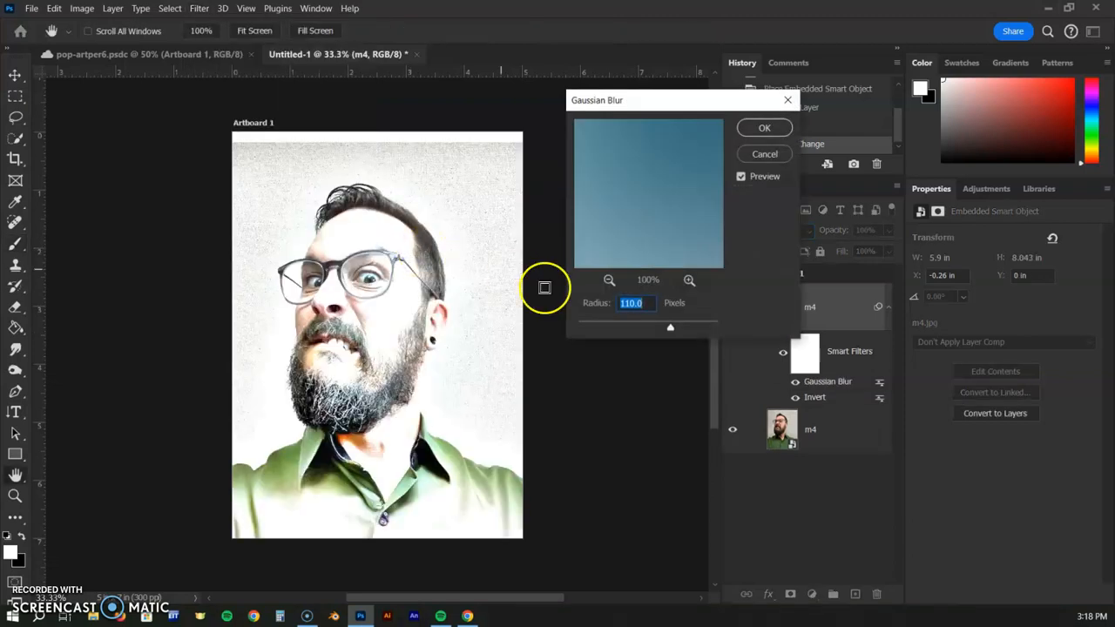
pyautogui.moveTo(607, 324)
pyautogui.mouseDown()
pyautogui.moveTo(587, 326)
pyautogui.moveTo(628, 326)
pyautogui.mouseUp()
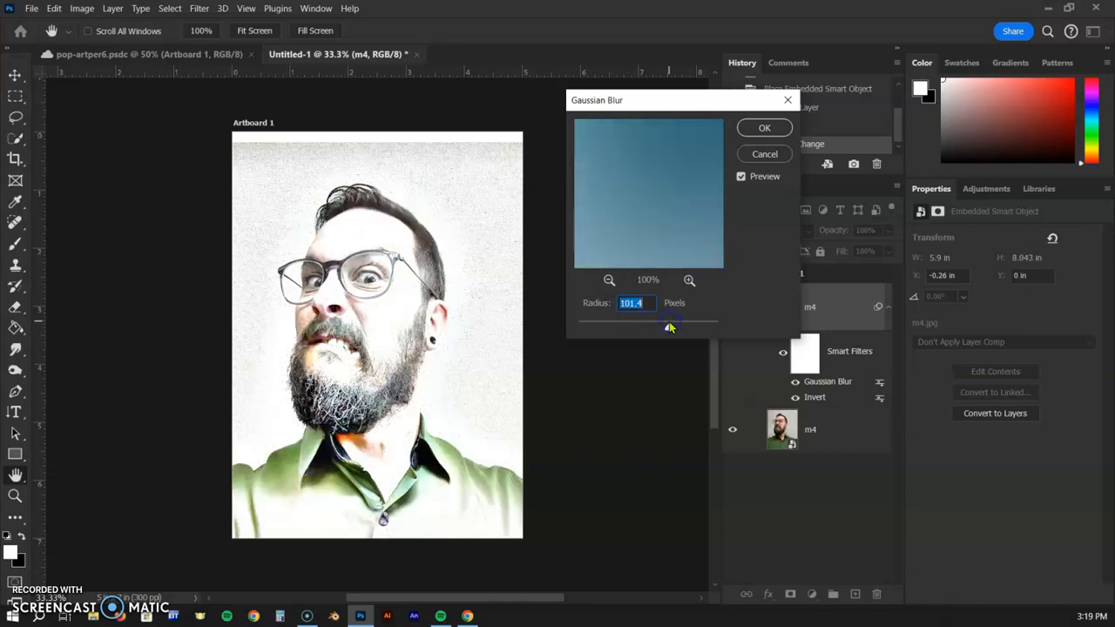
pyautogui.moveTo(662, 329); pyautogui.dragTo(612, 330)
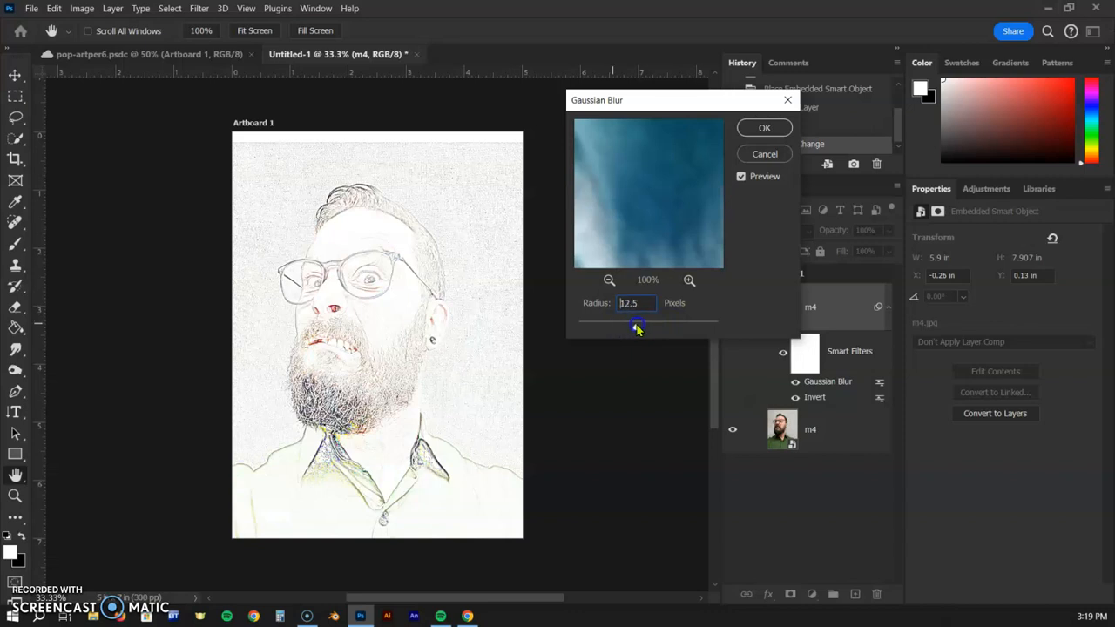
pyautogui.moveTo(637, 328); pyautogui.dragTo(661, 328)
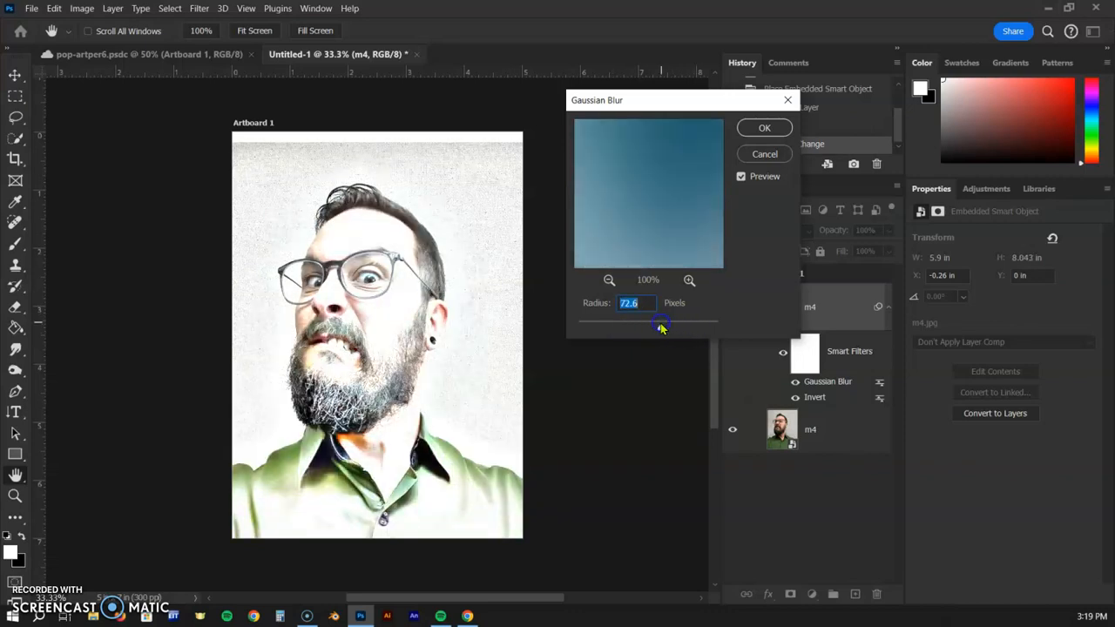
pyautogui.click(764, 129)
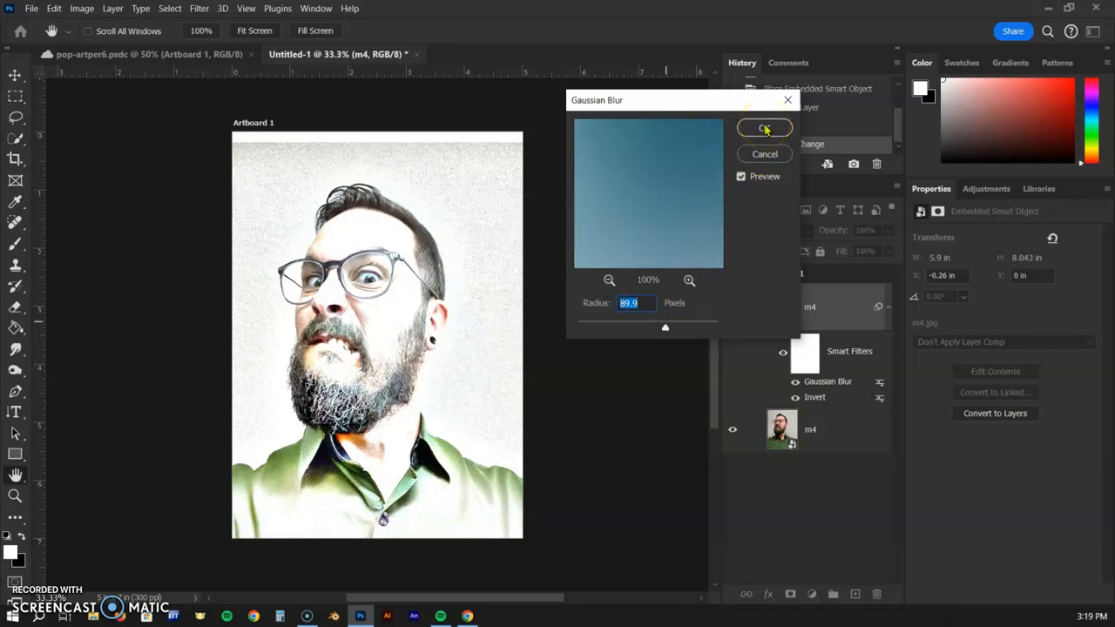
pyautogui.click(764, 129)
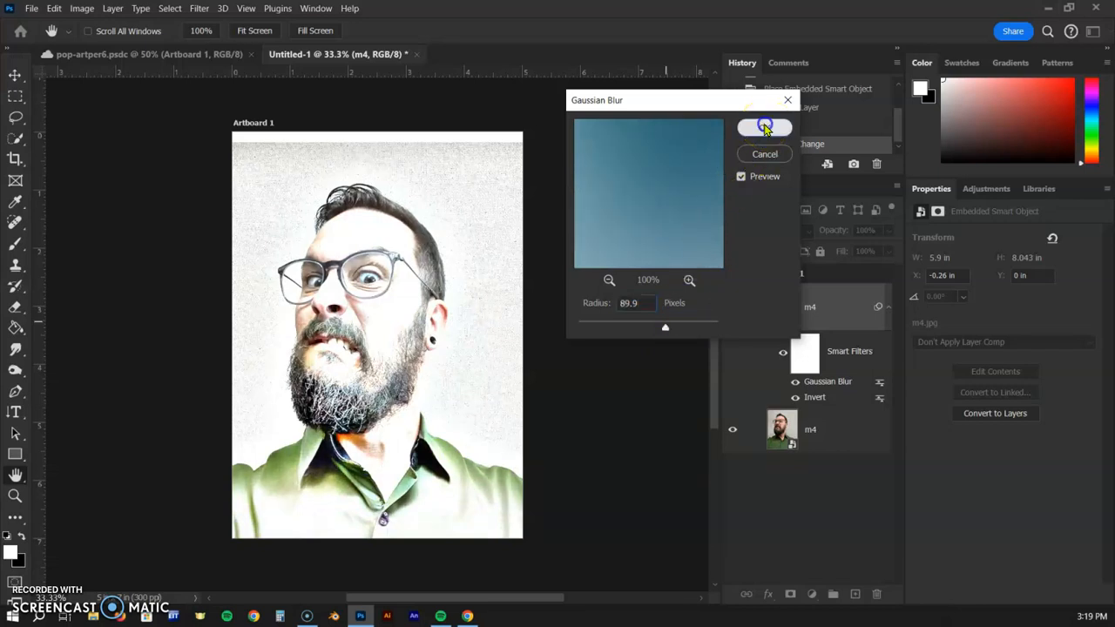
# Toggle the Invert and Gaussian Blur smart filters off and on to compare the effect
pyautogui.click(794, 397)
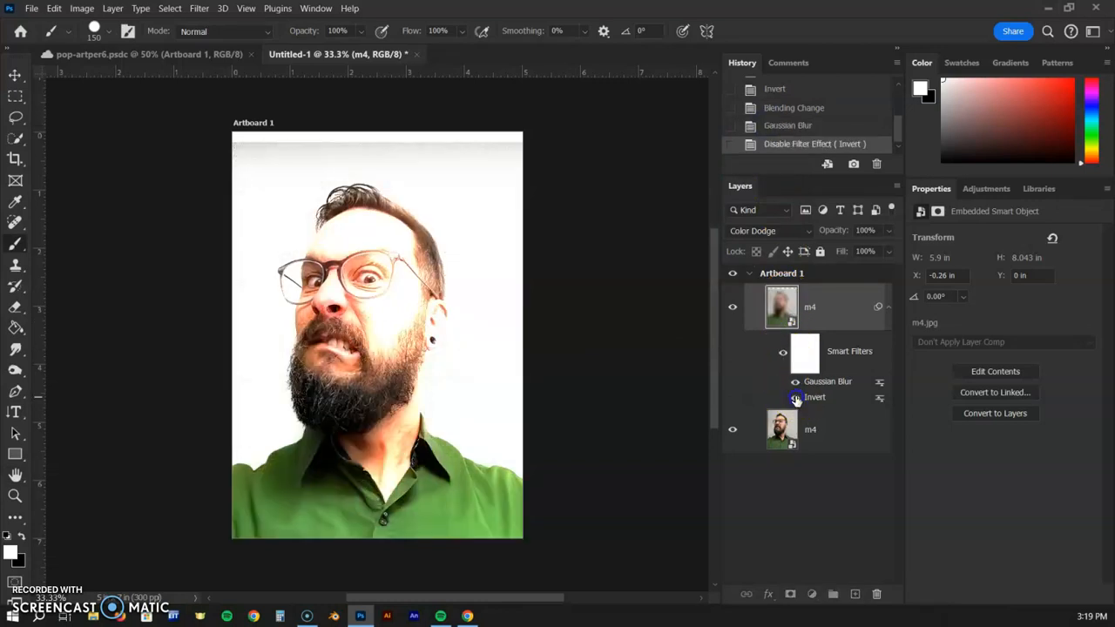
pyautogui.click(794, 397)
pyautogui.click(796, 384)
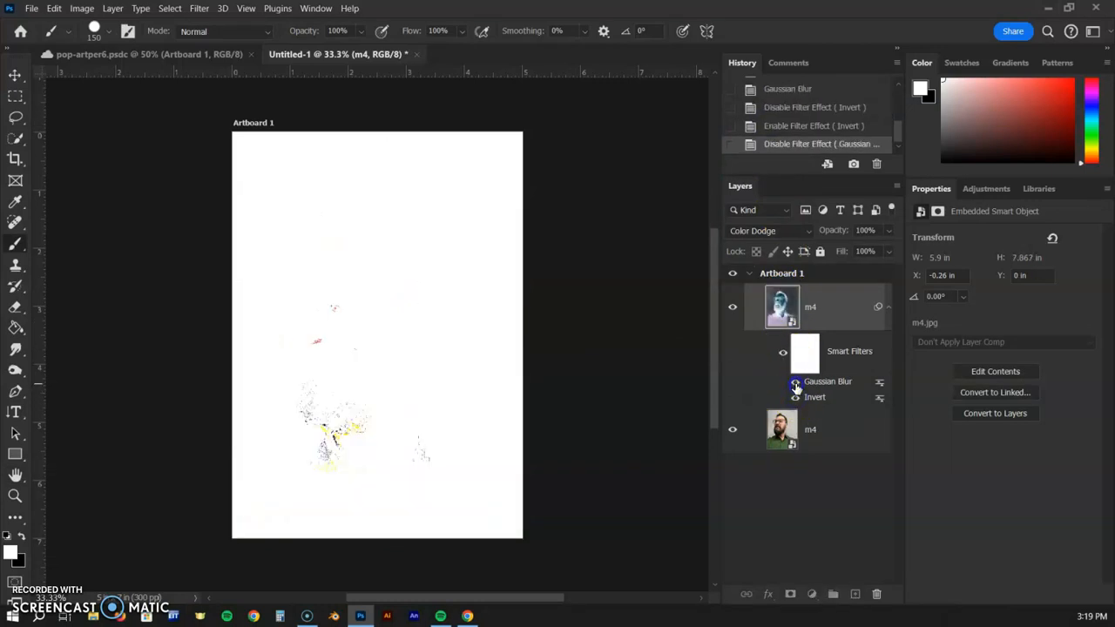
pyautogui.click(795, 384)
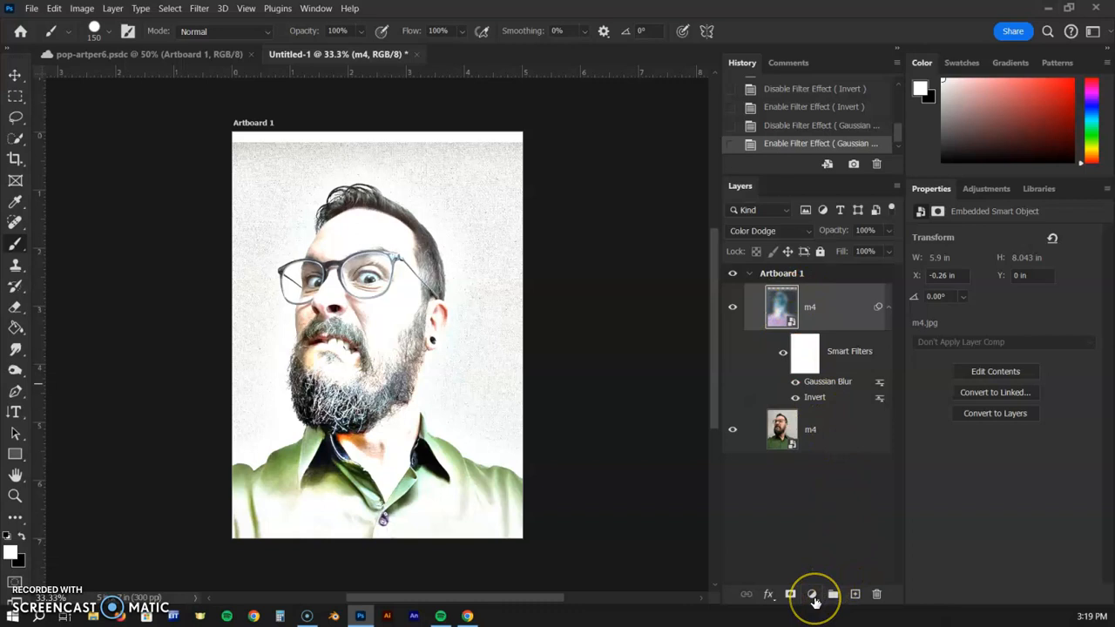
# Add a Threshold adjustment layer and set its threshold level to 228
pyautogui.click(812, 595)
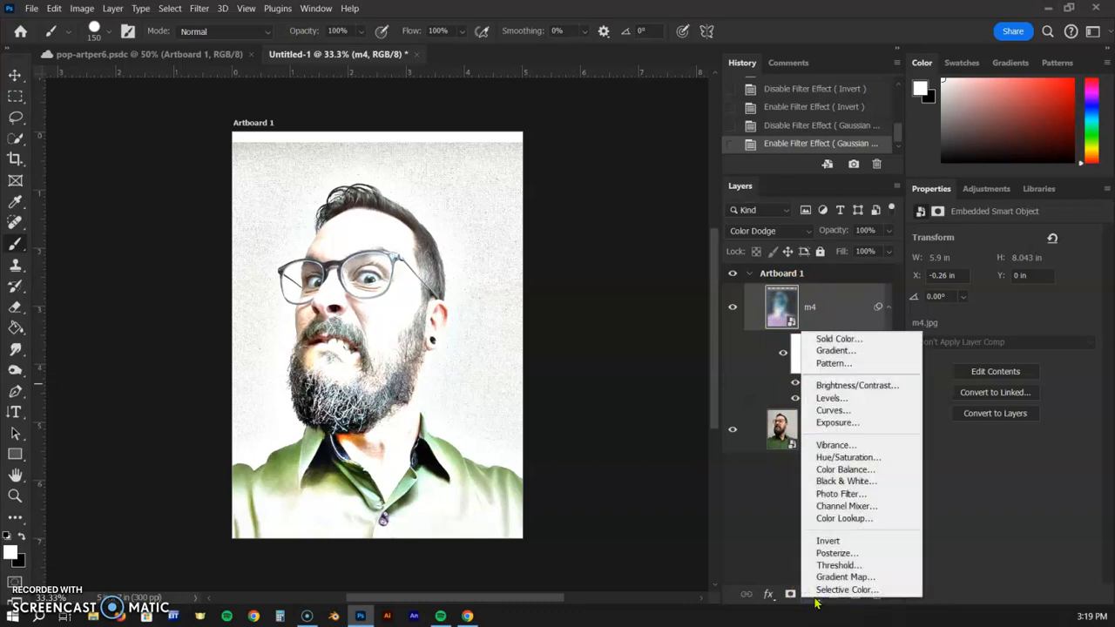
pyautogui.click(865, 566)
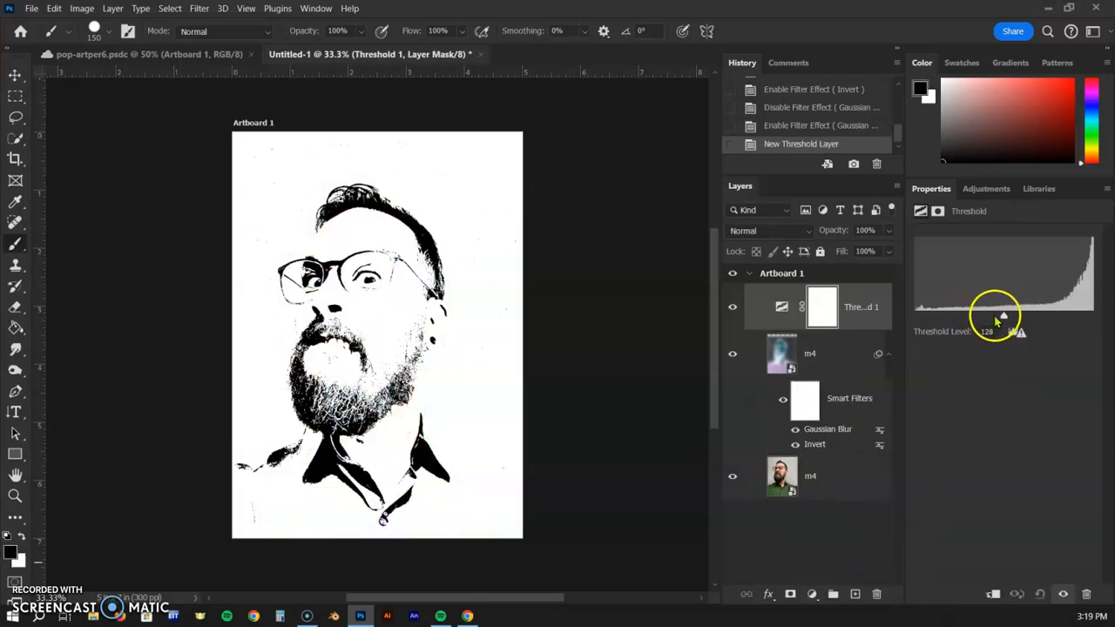
pyautogui.moveTo(1003, 317); pyautogui.dragTo(1074, 312)
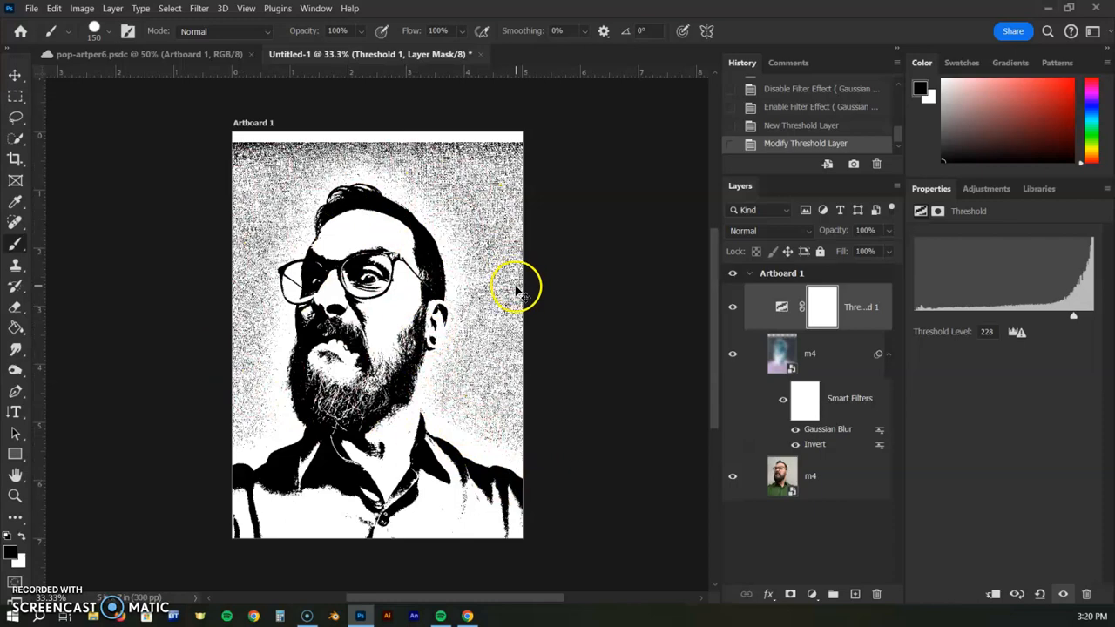
# Add a new empty layer above the Threshold adjustment layer
pyautogui.hotkey('ctrl', '+')
pyautogui.moveTo(469, 200)
pyautogui.mouseDown()
pyautogui.moveTo(472, 262)
pyautogui.moveTo(470, 180)
pyautogui.mouseUp()
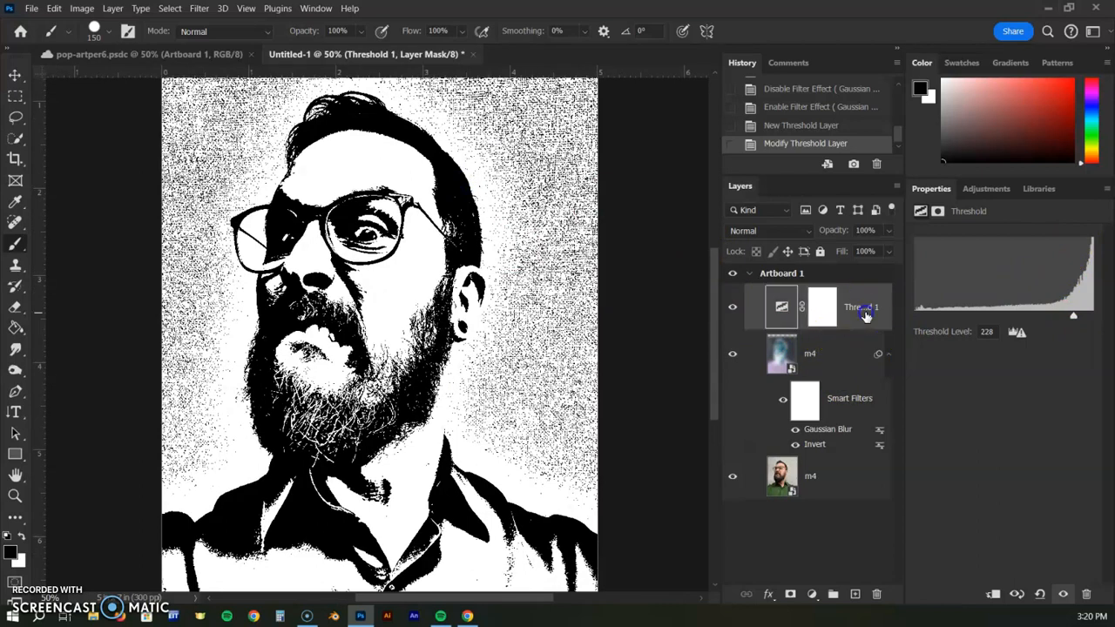
pyautogui.click(781, 306)
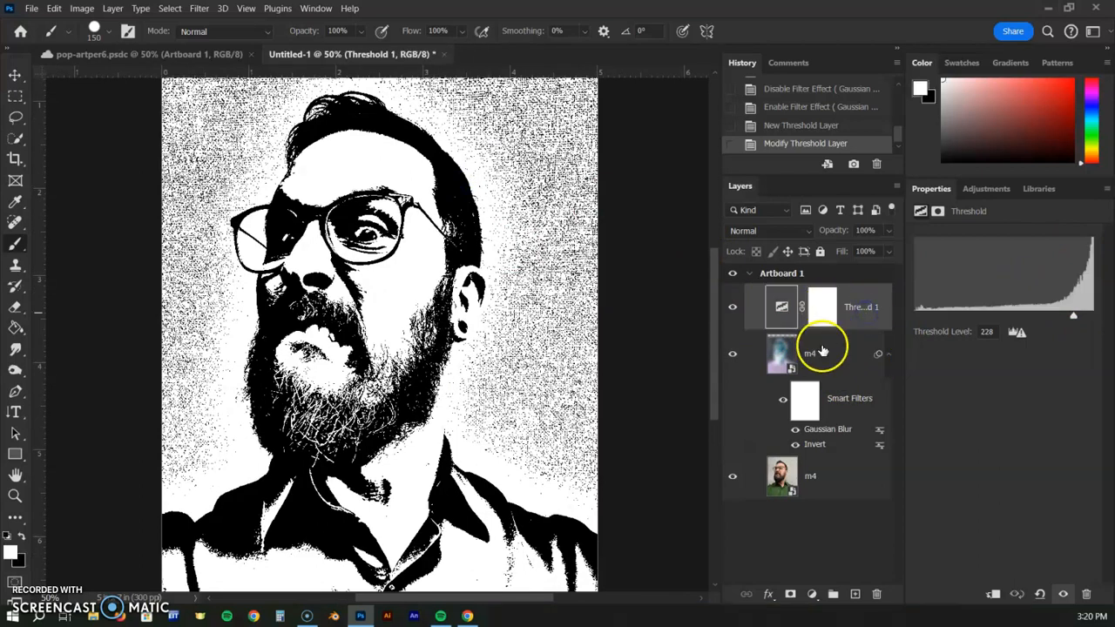
pyautogui.click(855, 594)
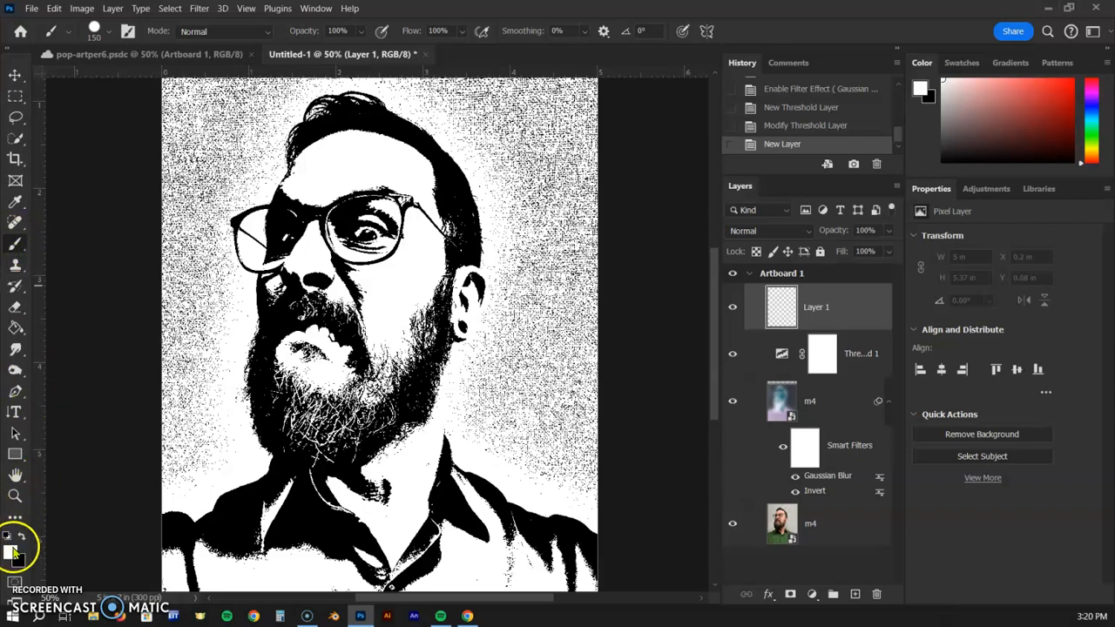
# Paint white on the new layer with the 150 px Hard Round brush over the speckled background right of the head
pyautogui.click(108, 32)
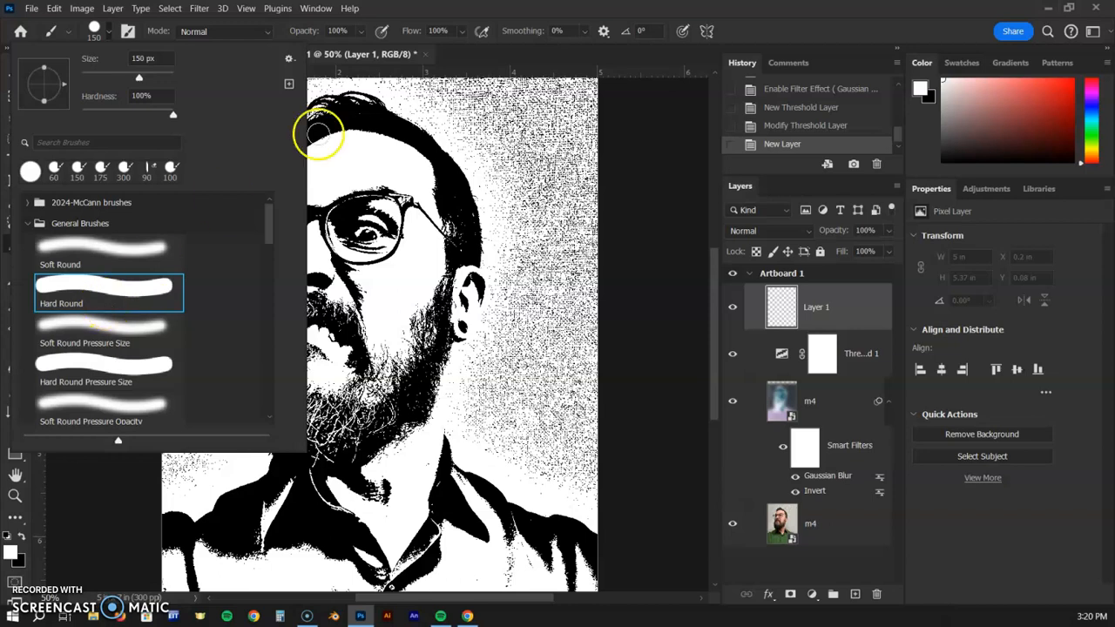
pyautogui.click(462, 12)
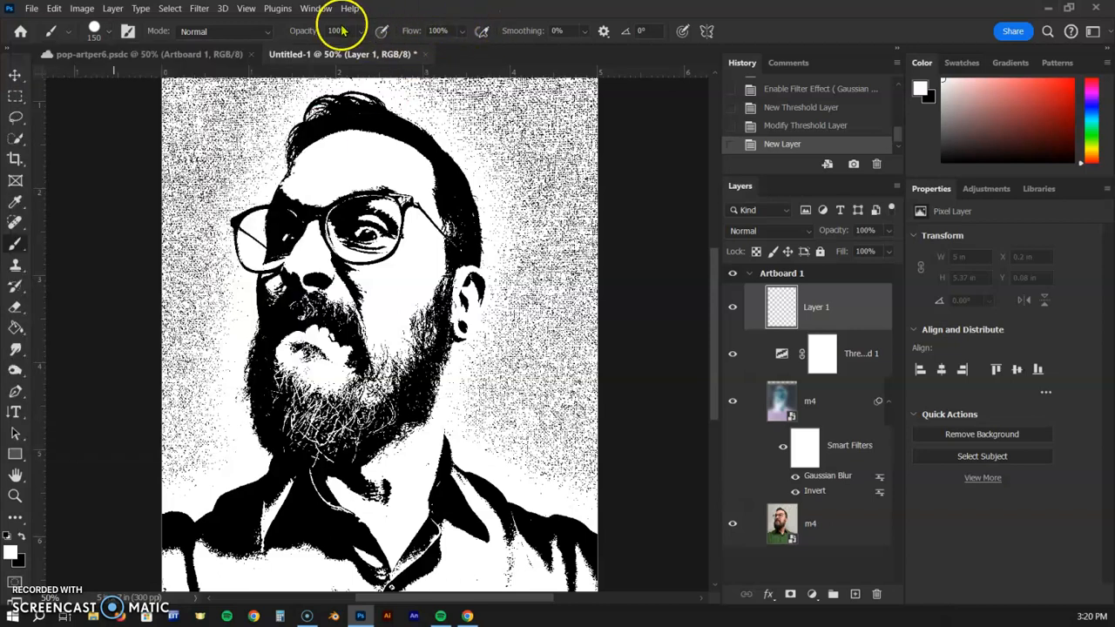
pyautogui.moveTo(490, 127)
pyautogui.mouseDown()
pyautogui.moveTo(525, 247)
pyautogui.moveTo(524, 306)
pyautogui.moveTo(481, 397)
pyautogui.mouseUp()
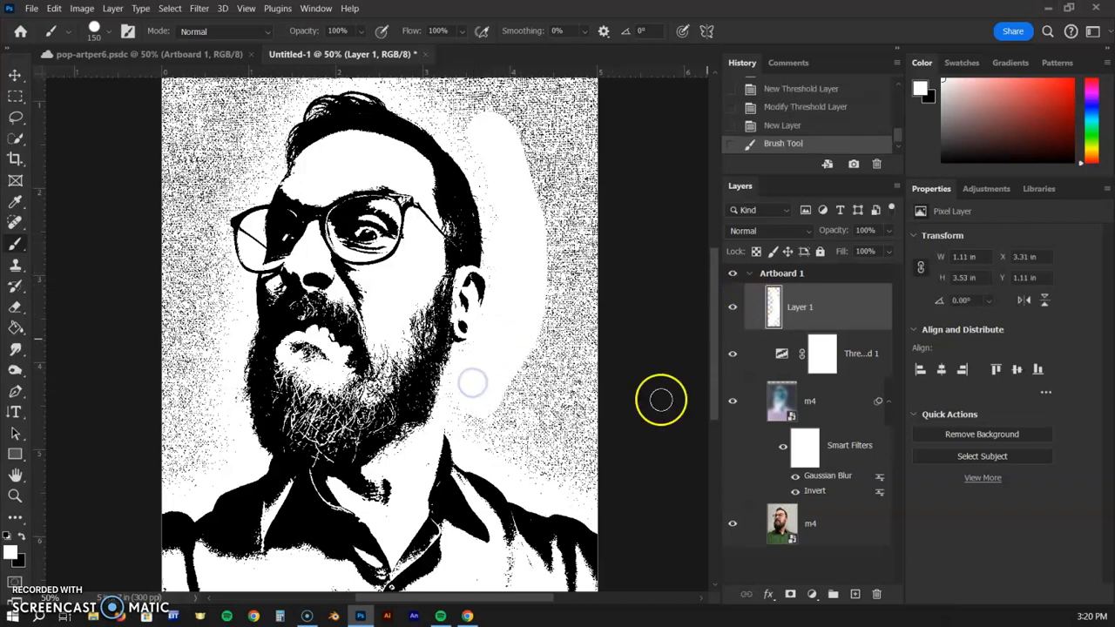
pyautogui.moveTo(465, 417)
pyautogui.mouseDown()
pyautogui.moveTo(618, 490)
pyautogui.moveTo(546, 480)
pyautogui.moveTo(513, 420)
pyautogui.moveTo(576, 265)
pyautogui.moveTo(557, 400)
pyautogui.moveTo(587, 397)
pyautogui.moveTo(585, 443)
pyautogui.moveTo(588, 376)
pyautogui.moveTo(594, 422)
pyautogui.moveTo(577, 179)
pyautogui.mouseUp()
pyautogui.moveTo(525, 153); pyautogui.dragTo(554, 251)
pyautogui.moveTo(591, 389)
pyautogui.mouseDown()
pyautogui.moveTo(576, 145)
pyautogui.moveTo(591, 112)
pyautogui.moveTo(612, 232)
pyautogui.moveTo(619, 149)
pyautogui.moveTo(607, 243)
pyautogui.moveTo(585, 272)
pyautogui.moveTo(504, 228)
pyautogui.mouseUp()
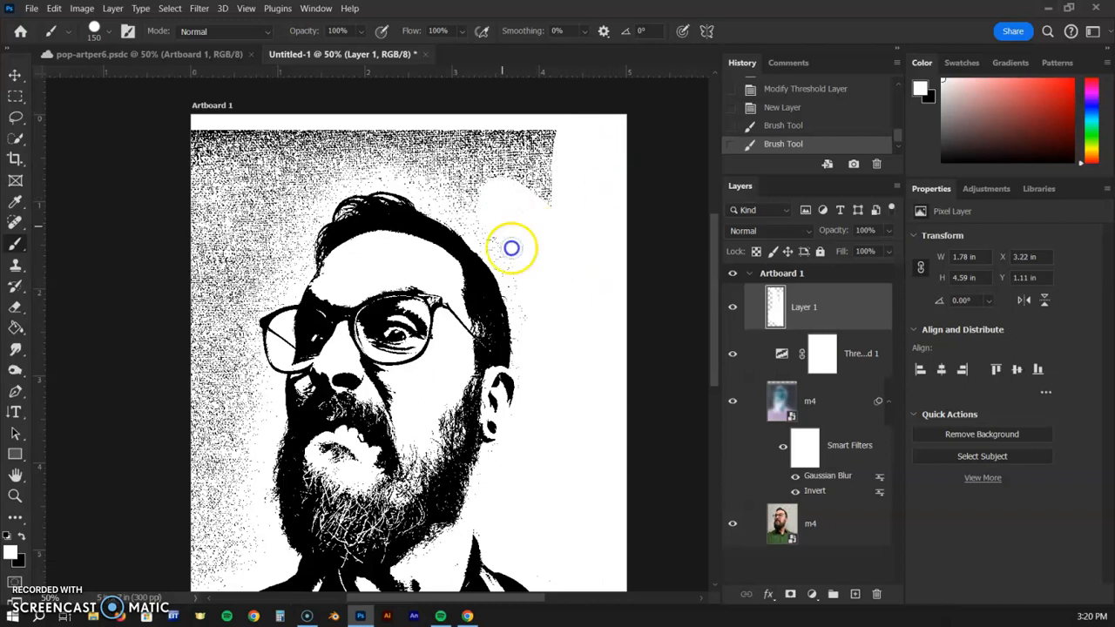
# Continue painting white over the speckled background above and left of the head
pyautogui.moveTo(491, 187)
pyautogui.mouseDown()
pyautogui.moveTo(426, 157)
pyautogui.moveTo(489, 222)
pyautogui.moveTo(453, 184)
pyautogui.mouseUp()
pyautogui.click(480, 146)
pyautogui.moveTo(480, 146)
pyautogui.mouseDown()
pyautogui.moveTo(604, 153)
pyautogui.moveTo(478, 132)
pyautogui.moveTo(573, 223)
pyautogui.moveTo(550, 202)
pyautogui.moveTo(486, 183)
pyautogui.mouseUp()
pyautogui.moveTo(421, 169)
pyautogui.mouseDown()
pyautogui.moveTo(161, 147)
pyautogui.moveTo(359, 139)
pyautogui.moveTo(158, 210)
pyautogui.moveTo(219, 178)
pyautogui.moveTo(333, 151)
pyautogui.moveTo(174, 250)
pyautogui.moveTo(331, 162)
pyautogui.moveTo(428, 173)
pyautogui.mouseUp()
pyautogui.moveTo(280, 200); pyautogui.dragTo(313, 185)
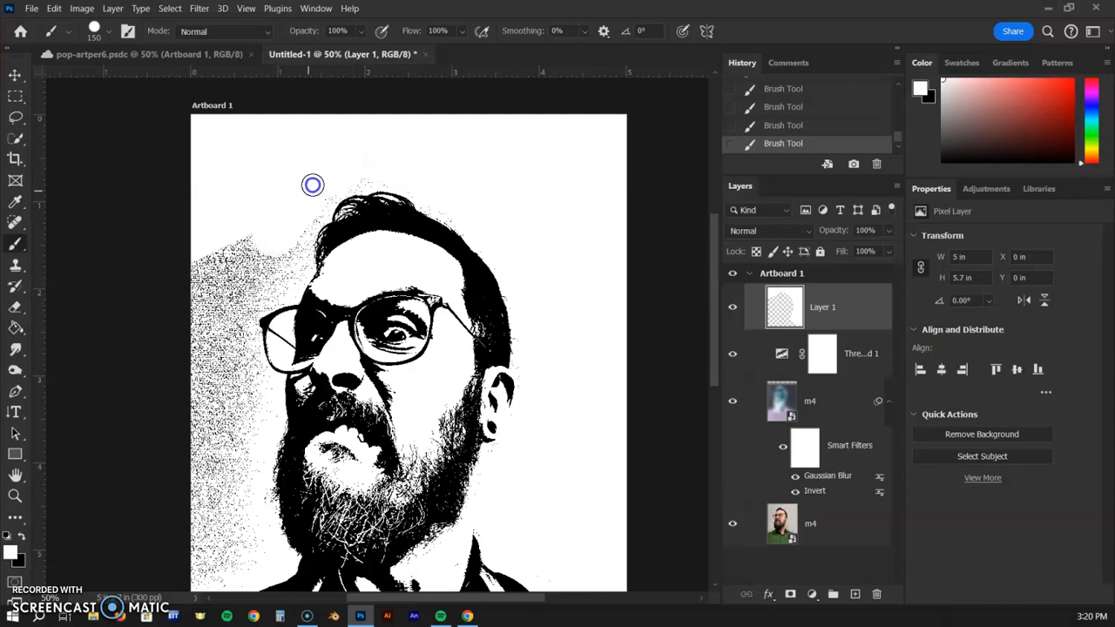
pyautogui.moveTo(294, 238)
pyautogui.mouseDown()
pyautogui.moveTo(265, 272)
pyautogui.moveTo(204, 263)
pyautogui.moveTo(271, 260)
pyautogui.moveTo(236, 300)
pyautogui.moveTo(199, 379)
pyautogui.moveTo(245, 292)
pyautogui.moveTo(250, 481)
pyautogui.moveTo(230, 566)
pyautogui.moveTo(218, 407)
pyautogui.moveTo(199, 552)
pyautogui.mouseUp()
pyautogui.press('space')
pyautogui.moveTo(219, 495); pyautogui.dragTo(205, 376)
pyautogui.press('space')
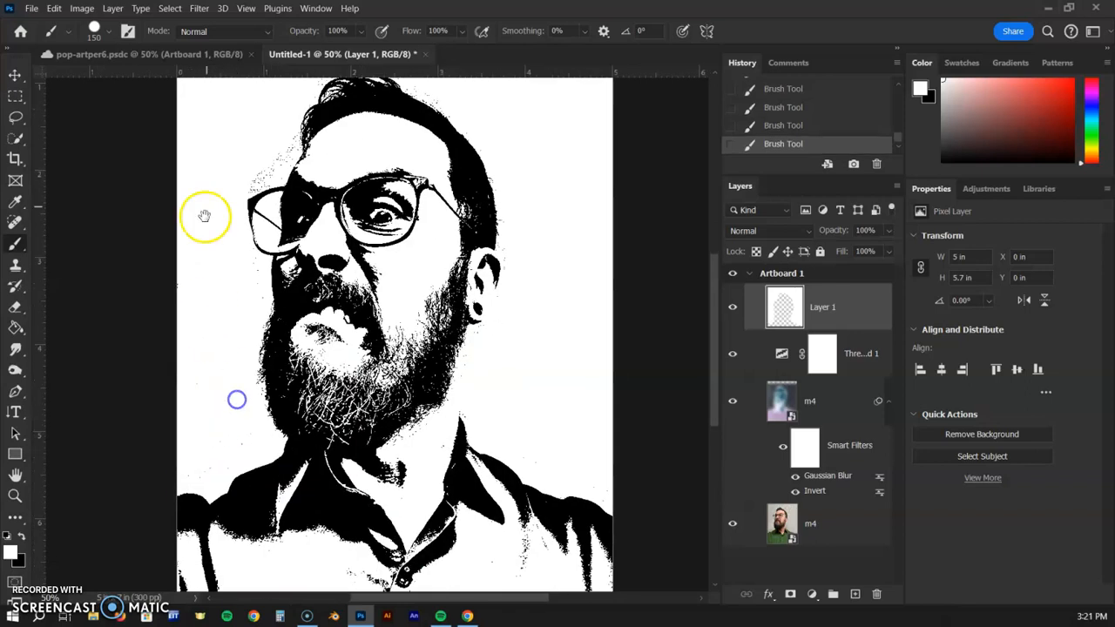
pyautogui.moveTo(214, 126); pyautogui.dragTo(195, 198)
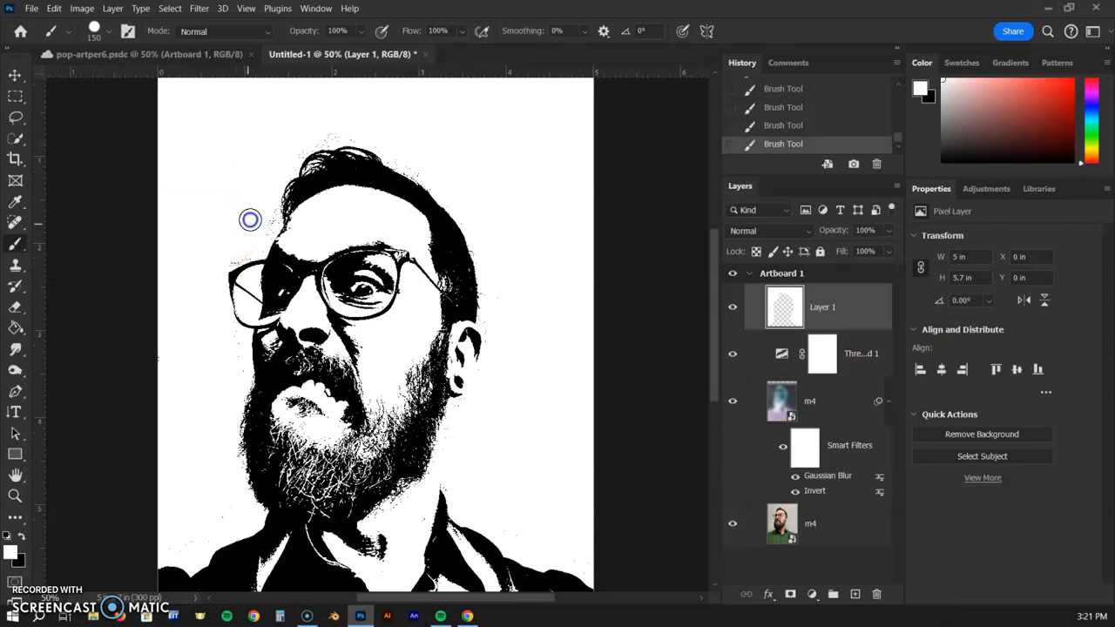
pyautogui.moveTo(275, 120); pyautogui.dragTo(336, 117)
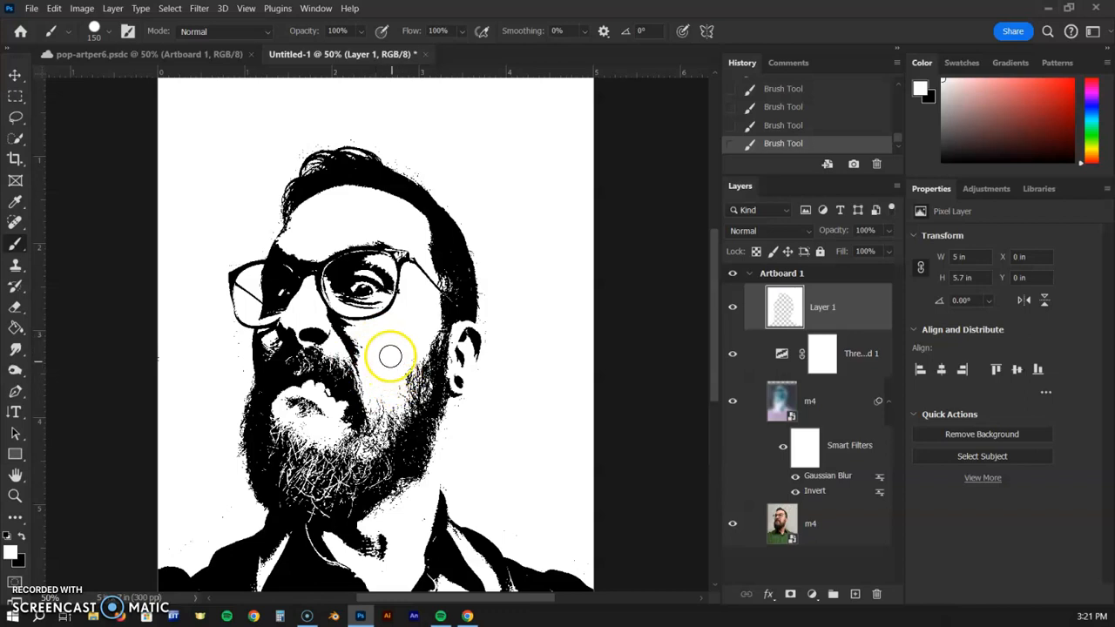
# Reduce the brush size to 60 px and undo the last two white brush strokes
pyautogui.press('[')
pyautogui.press('[')
pyautogui.press('[')
pyautogui.press('[')
pyautogui.press('[')
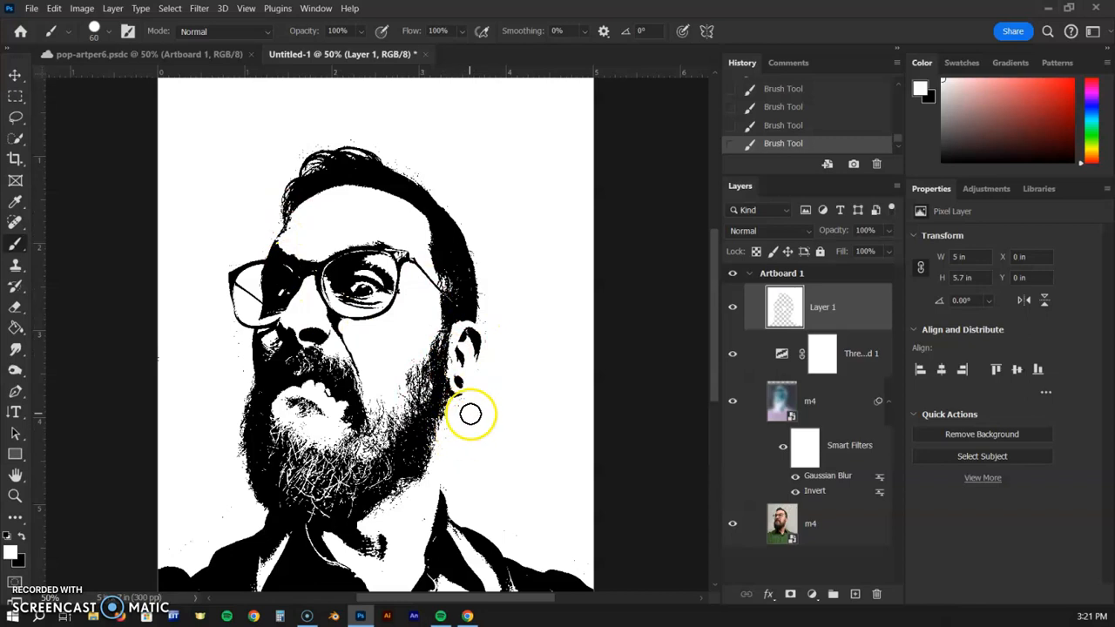
pyautogui.hotkey('ctrl', 'z')
pyautogui.hotkey('ctrl', 'z')
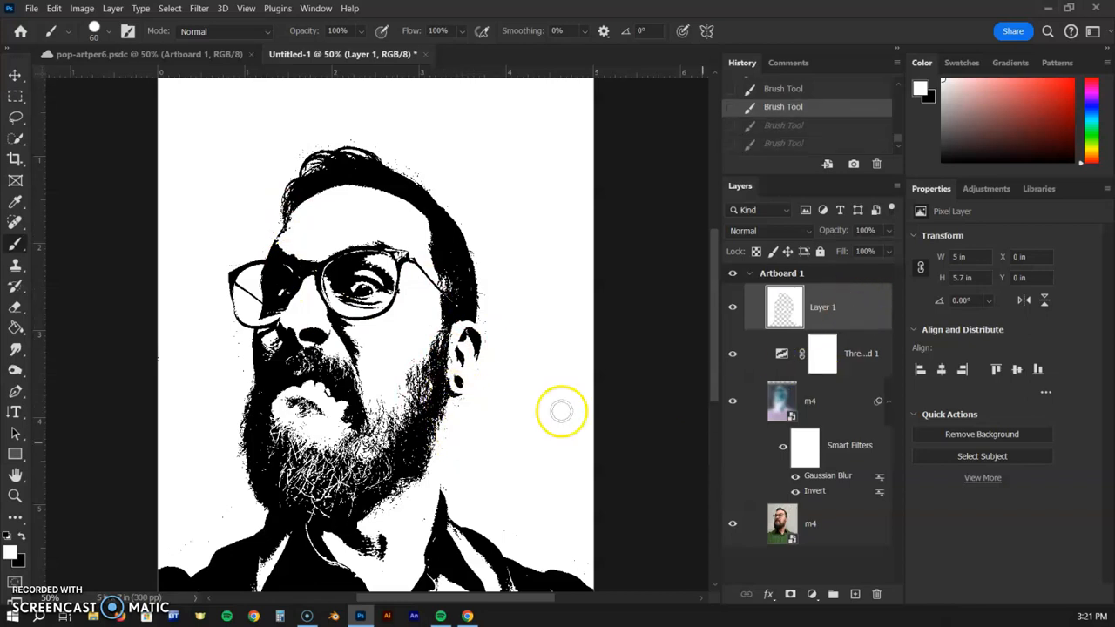
# Paint white over the leftover specks near the right edge of the portrait
pyautogui.scroll(-2, 523, 249)
pyautogui.scroll(-2, 523, 249)
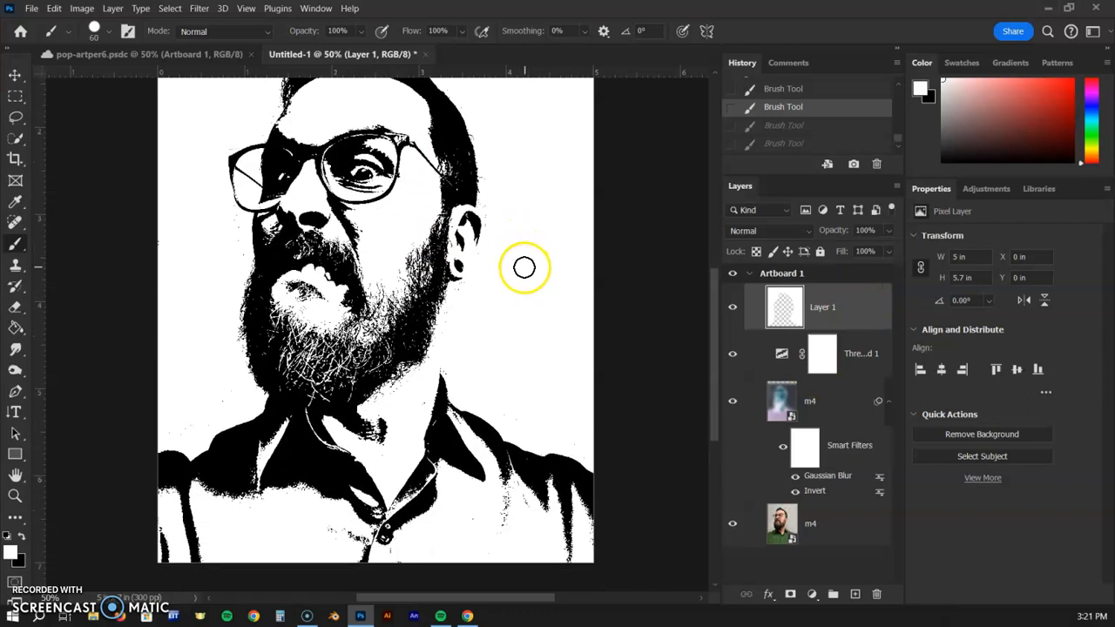
pyautogui.hotkey('ctrl', '-')
pyautogui.moveTo(594, 232); pyautogui.dragTo(584, 271)
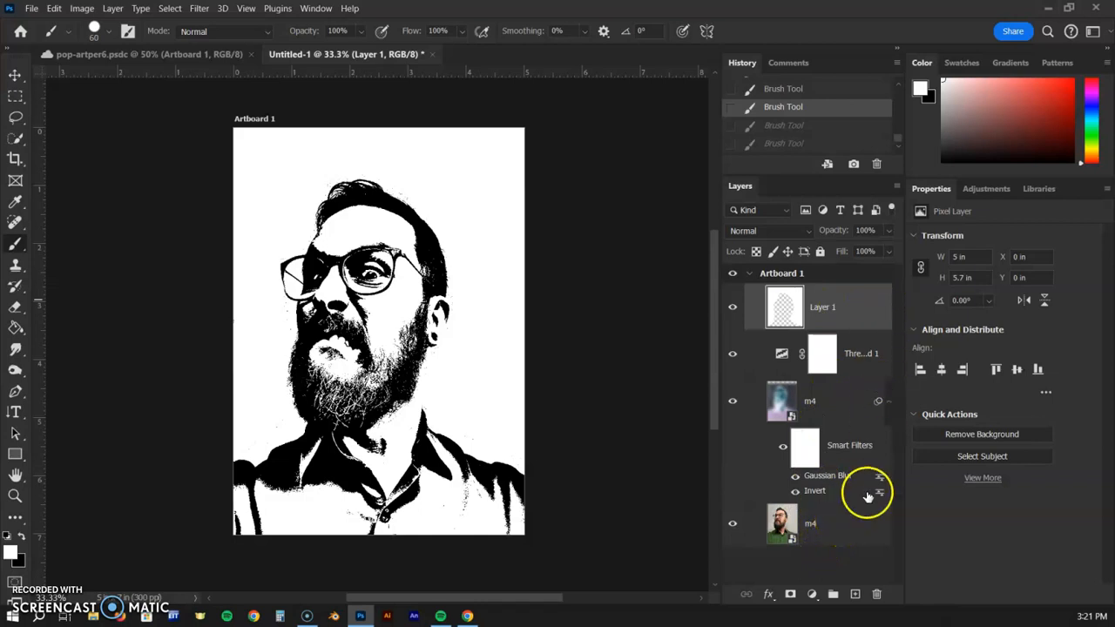
pyautogui.keyDown('shift'); pyautogui.click(868, 536); pyautogui.keyUp('shift')
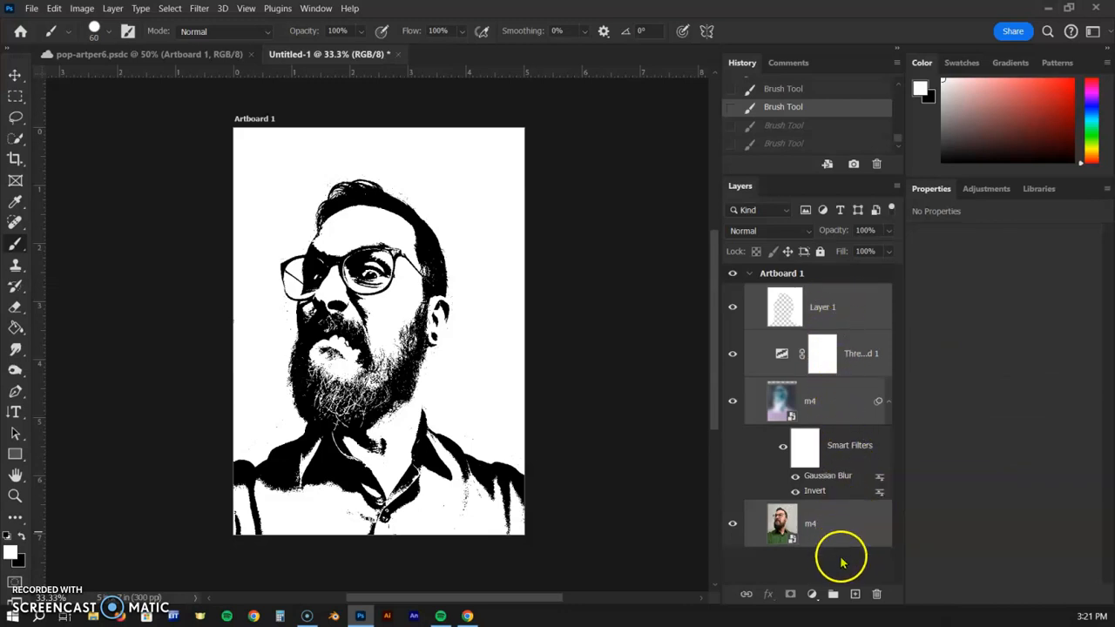
pyautogui.rightClick(858, 530)
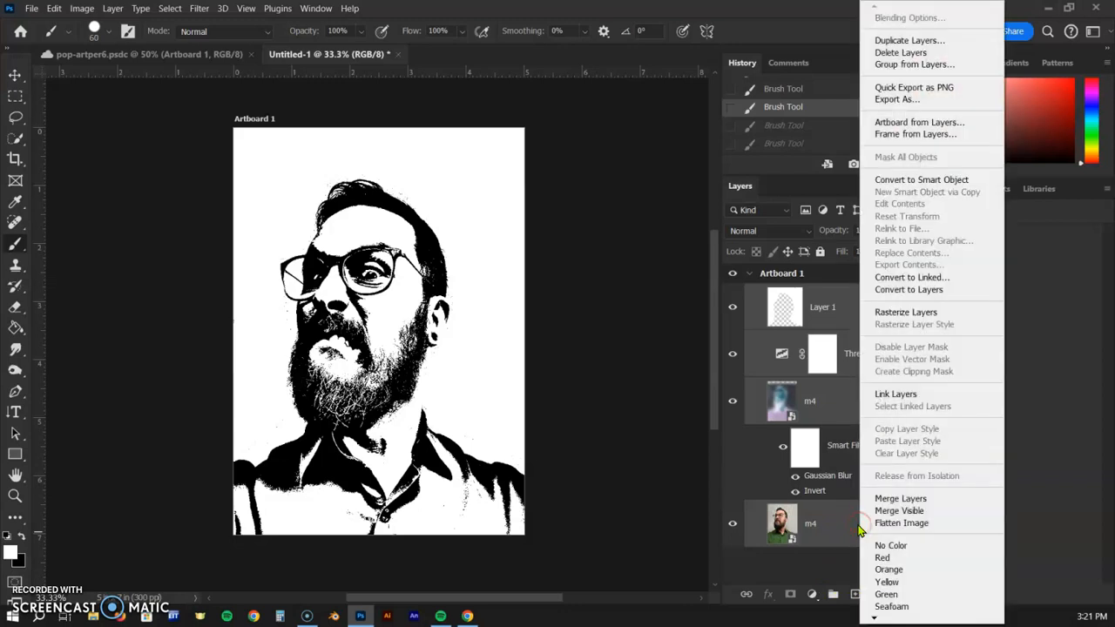
pyautogui.click(946, 178)
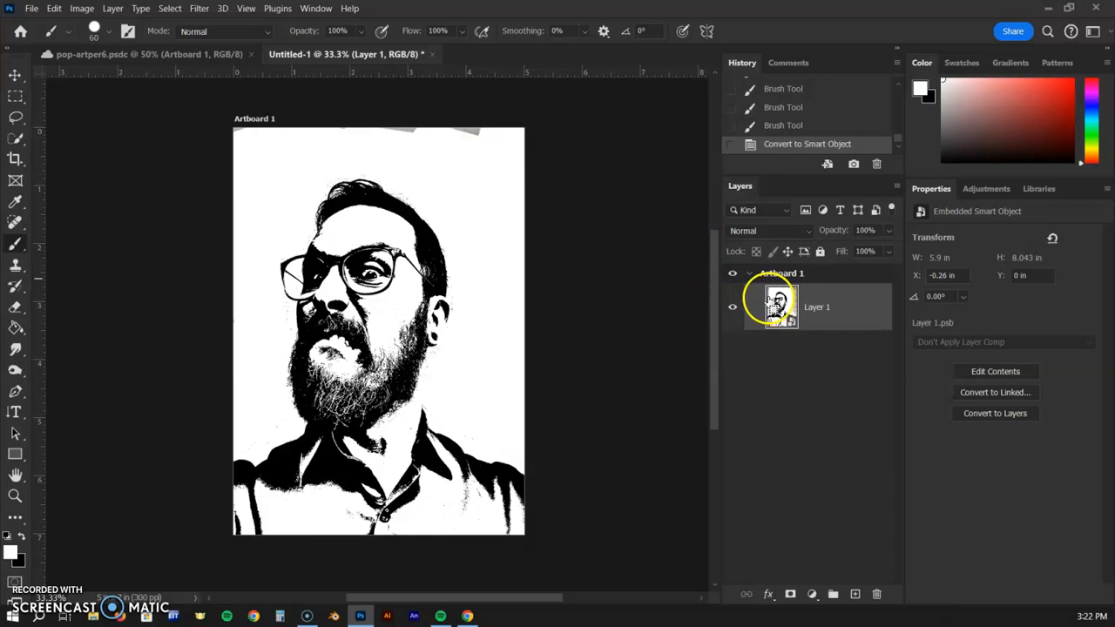
pyautogui.hotkey('ctrl', 'z')
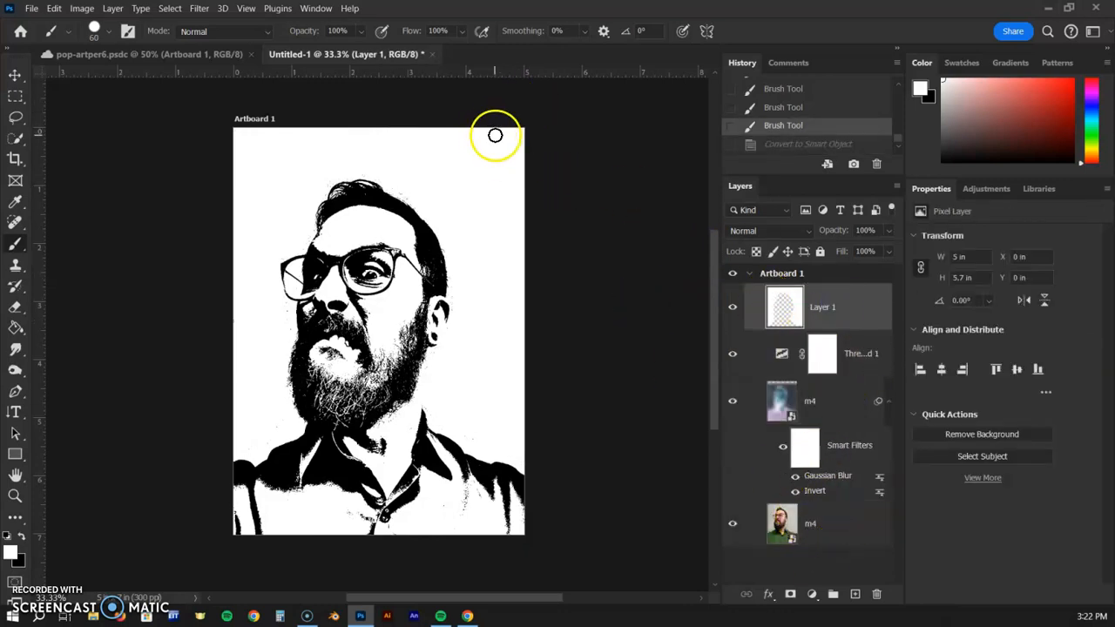
# Enlarge the brush to 200 px and paint white along the top edge of the artboard
pyautogui.press(']')
pyautogui.press(']')
pyautogui.press(']')
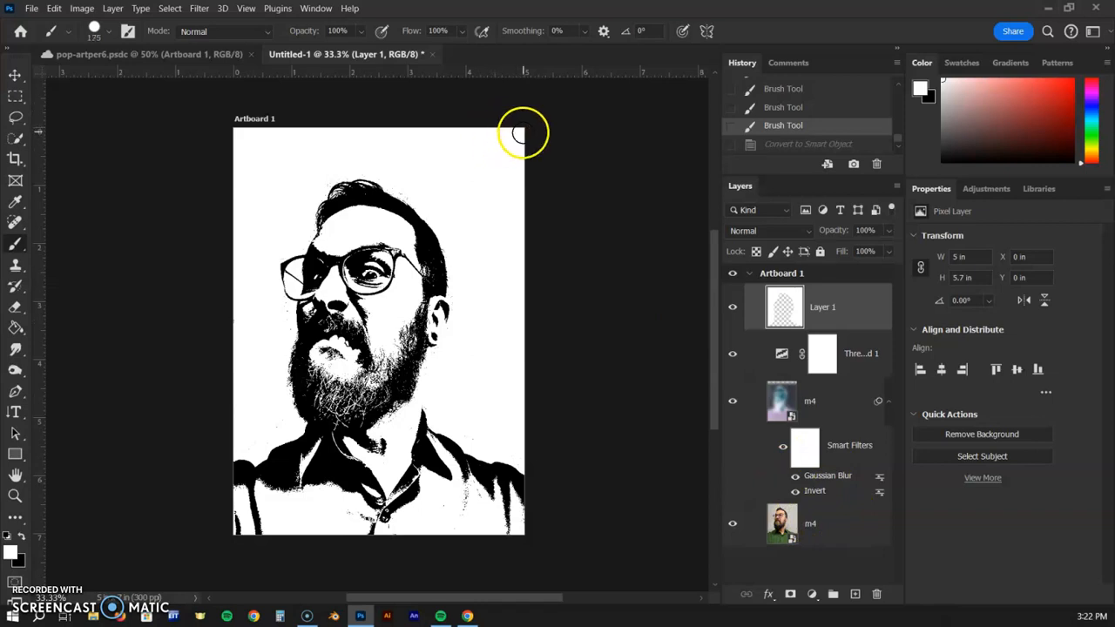
pyautogui.moveTo(530, 135)
pyautogui.mouseDown()
pyautogui.moveTo(393, 126)
pyautogui.moveTo(229, 139)
pyautogui.mouseUp()
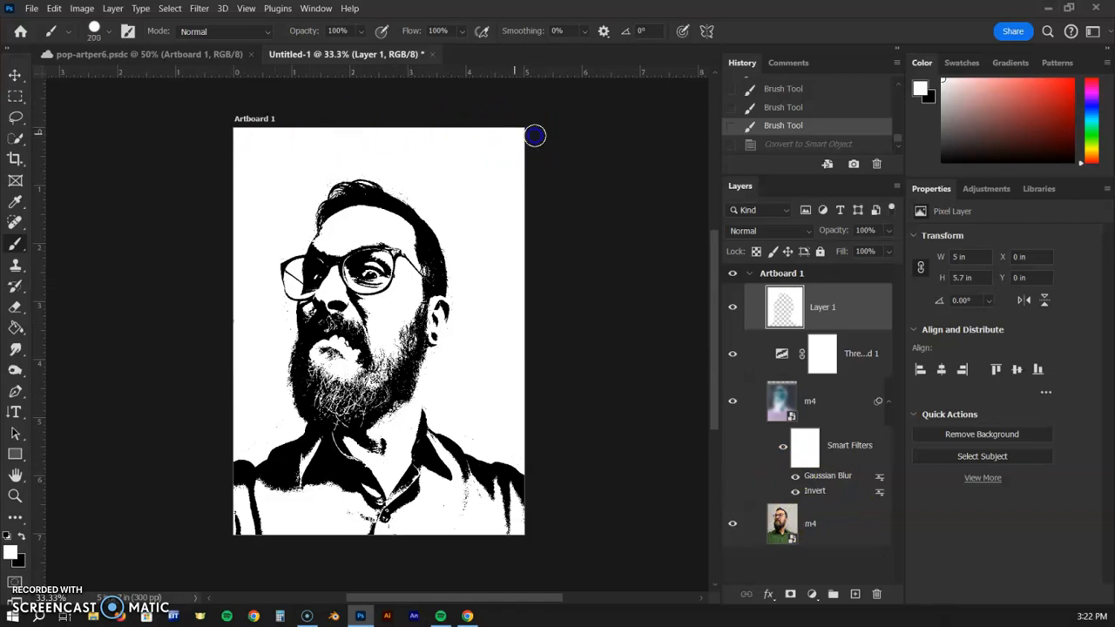
pyautogui.moveTo(535, 135); pyautogui.dragTo(579, 143)
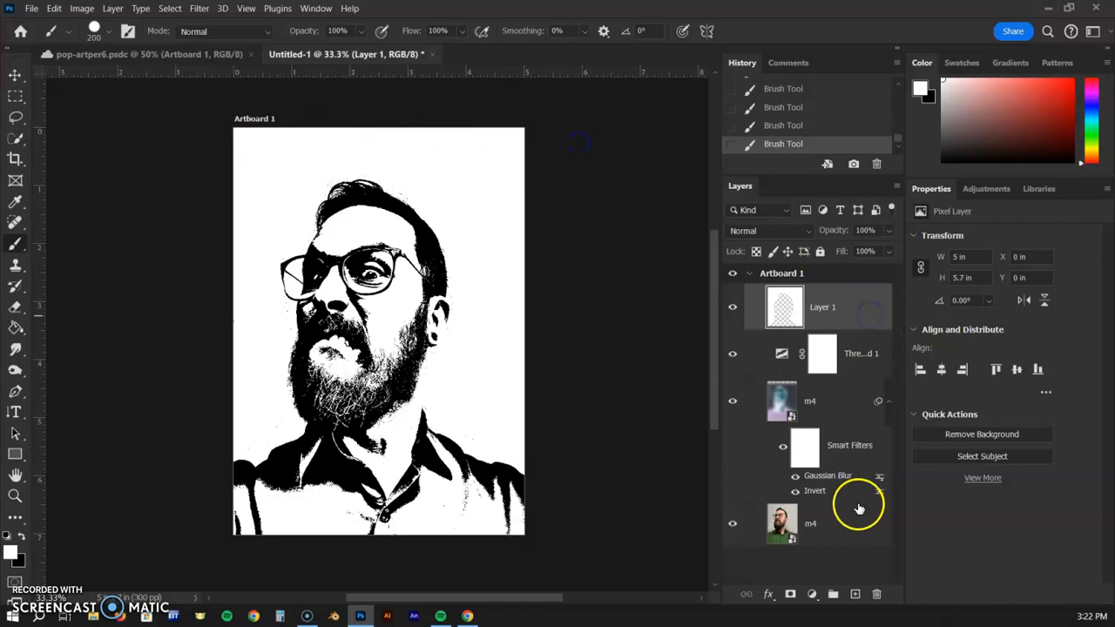
# Select all layers and convert them into a single smart object
pyautogui.keyDown('shift'); pyautogui.click(853, 537); pyautogui.keyUp('shift')
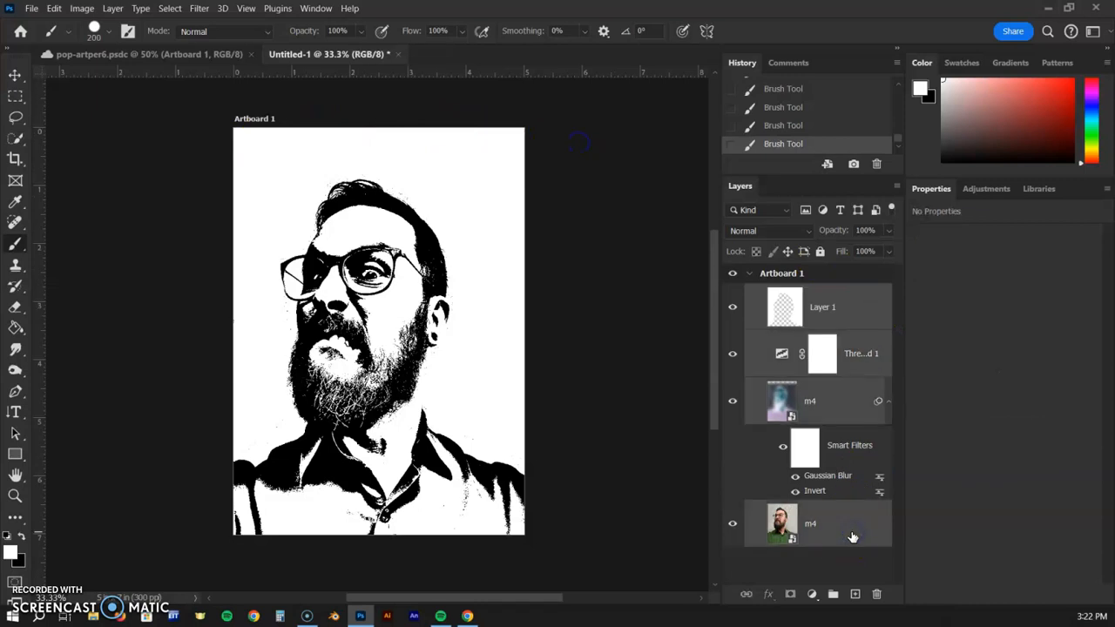
pyautogui.rightClick(852, 533)
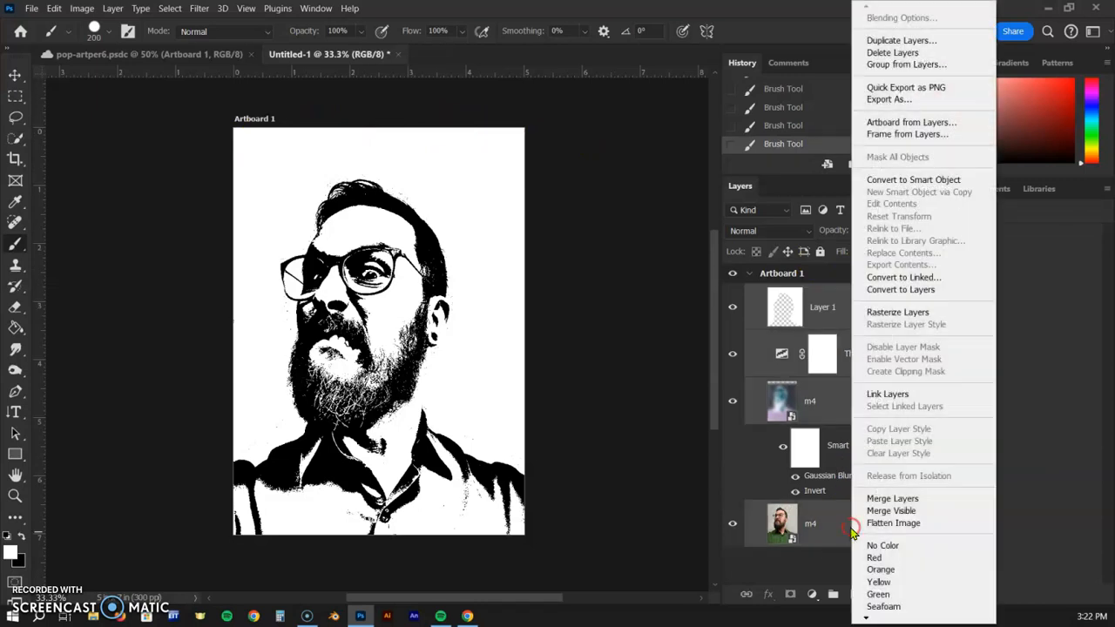
pyautogui.click(919, 178)
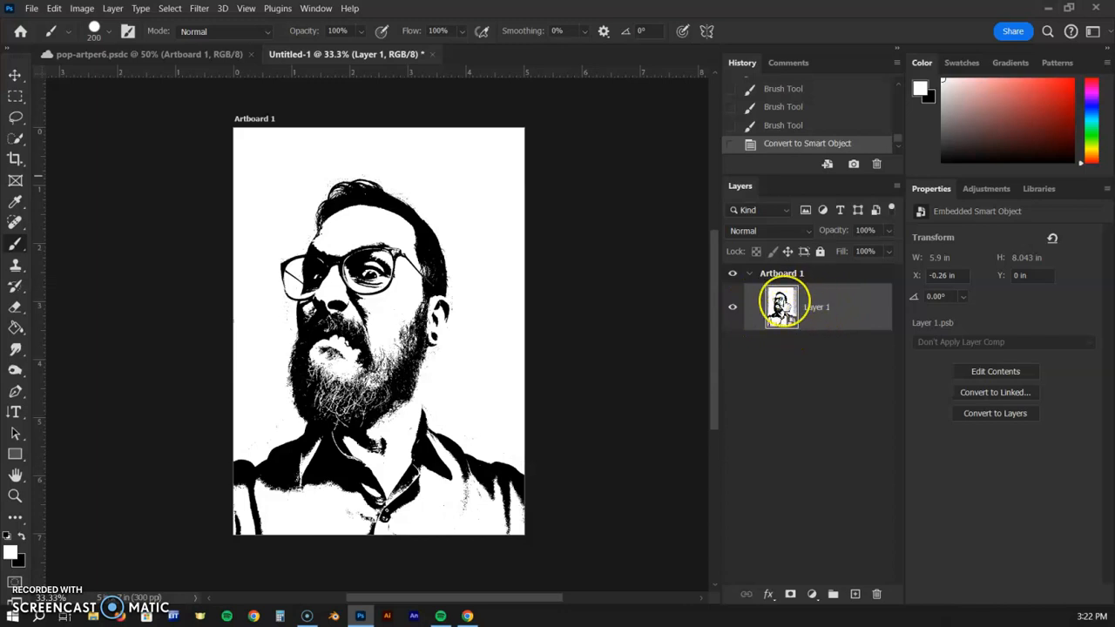
# Open the Layer 1 smart object's contents to inspect them and close them again
pyautogui.doubleClick(783, 301)
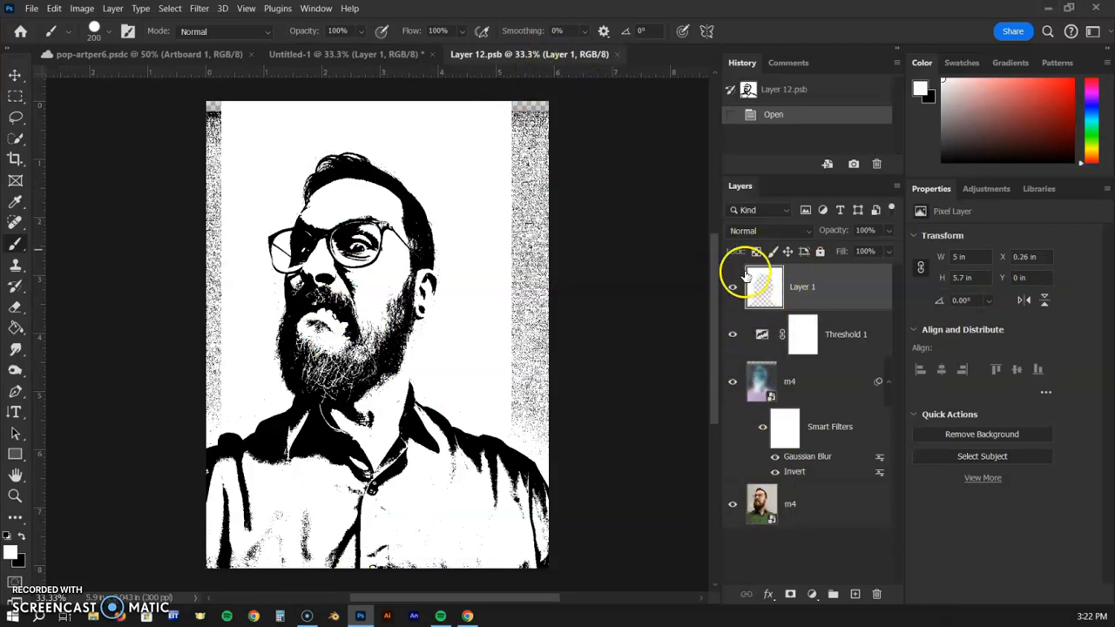
pyautogui.click(615, 55)
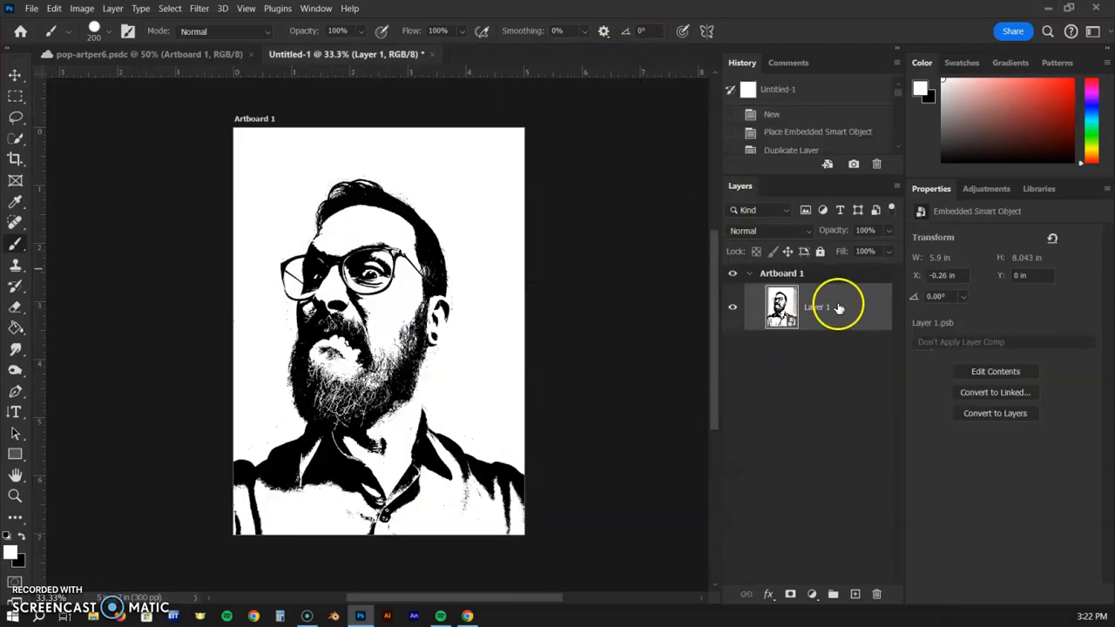